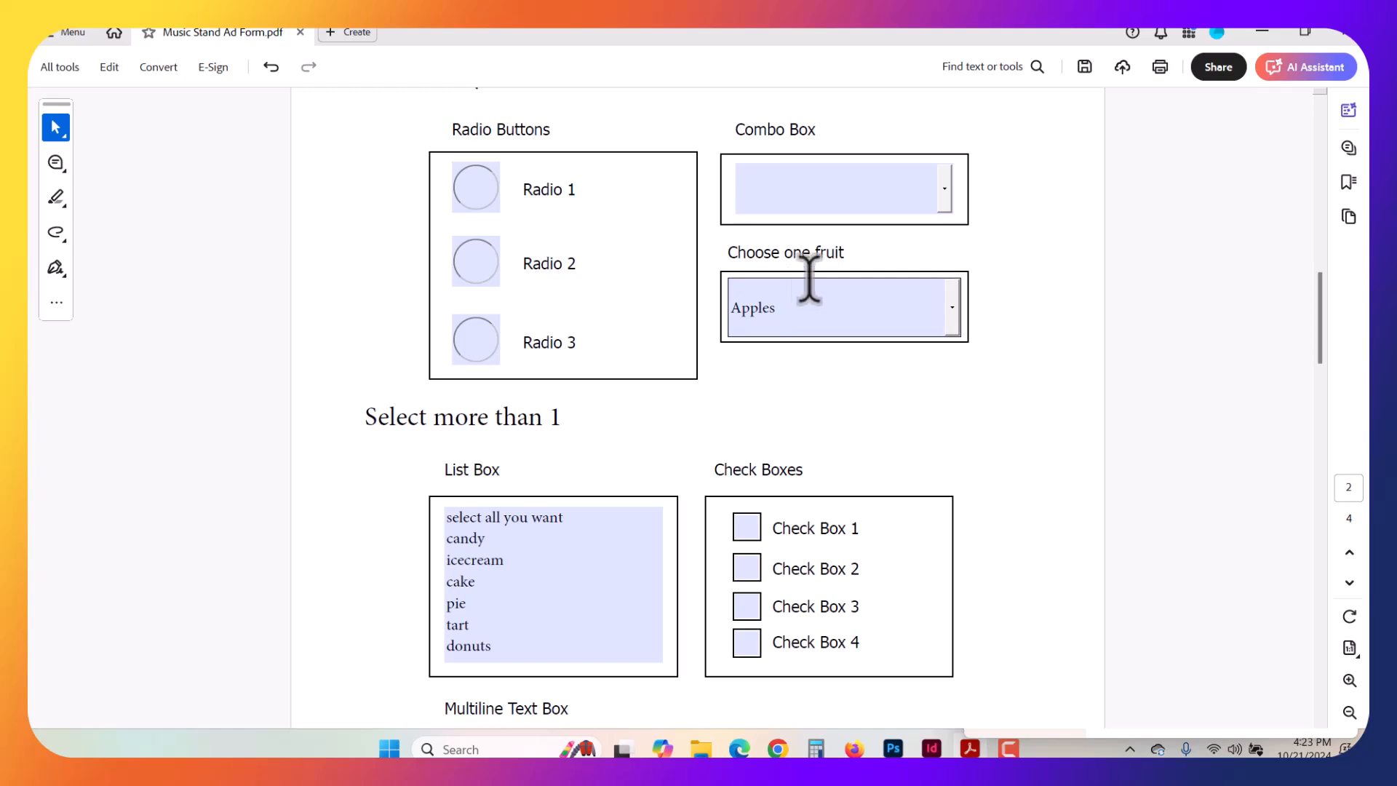
Test the fruit combo box in the PDF form, and select candy, icecream and pie in the list box
click(954, 313)
click(955, 313)
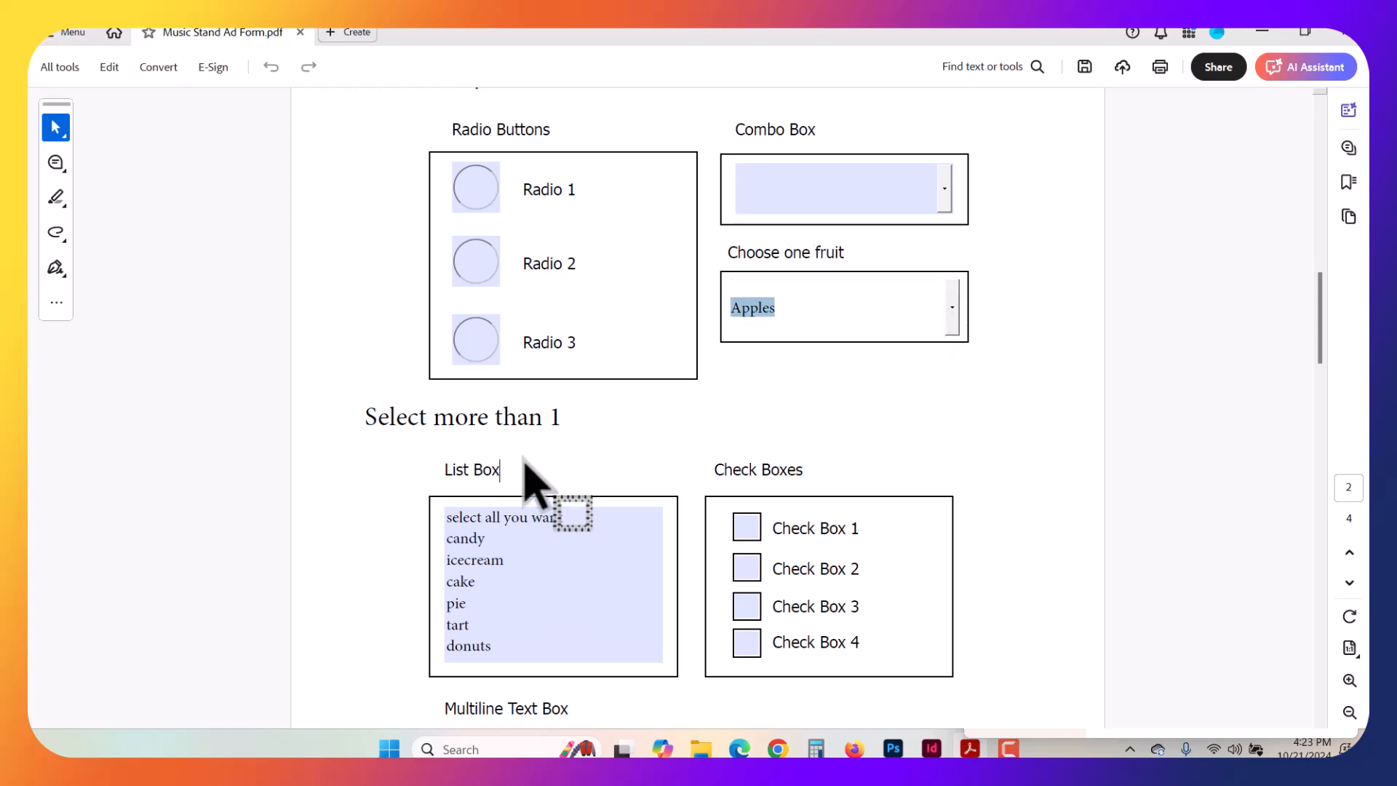
click(522, 538)
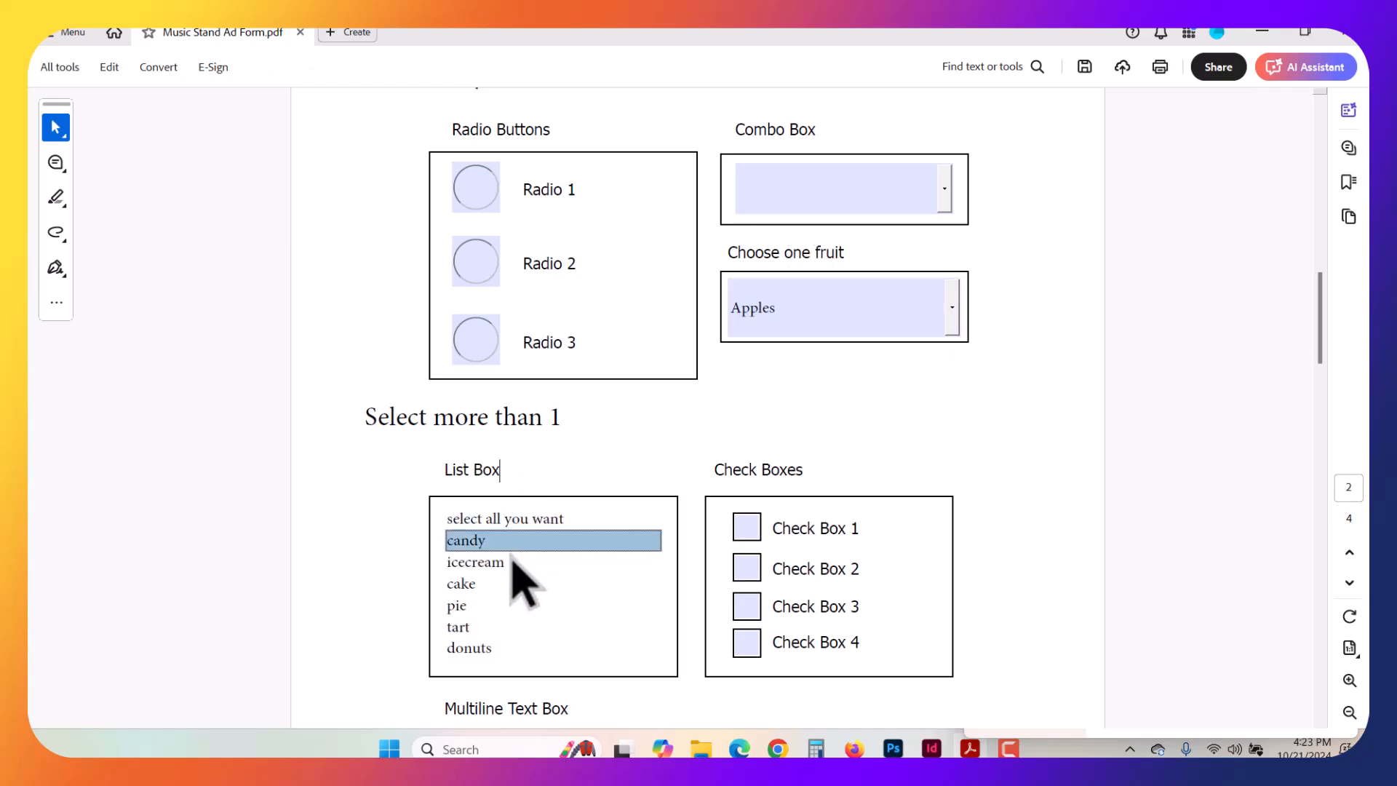
ctrl+click(509, 562)
ctrl+click(509, 605)
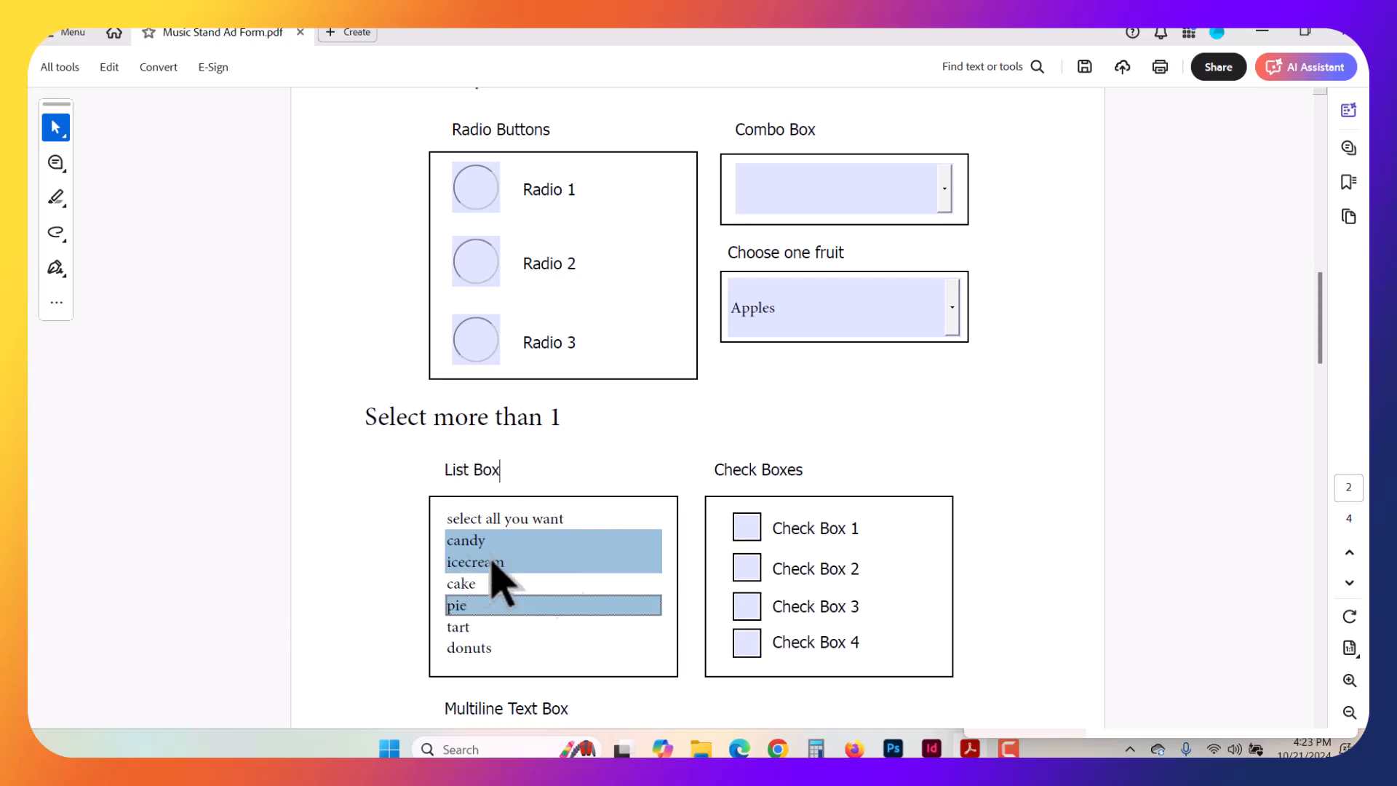
Close the PDF form without saving, switch to InDesign and select the existing list box field under the List Box label
click(300, 32)
click(765, 414)
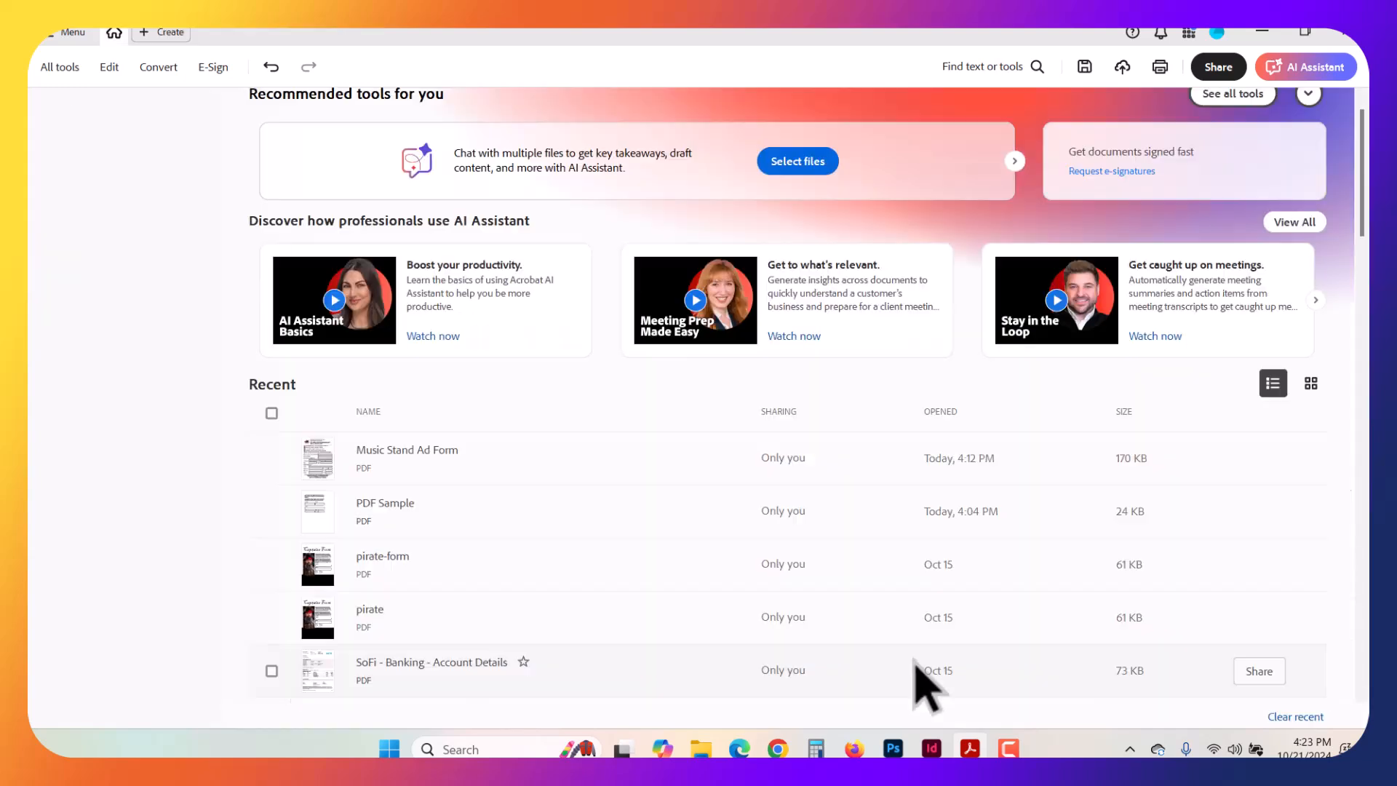
click(931, 748)
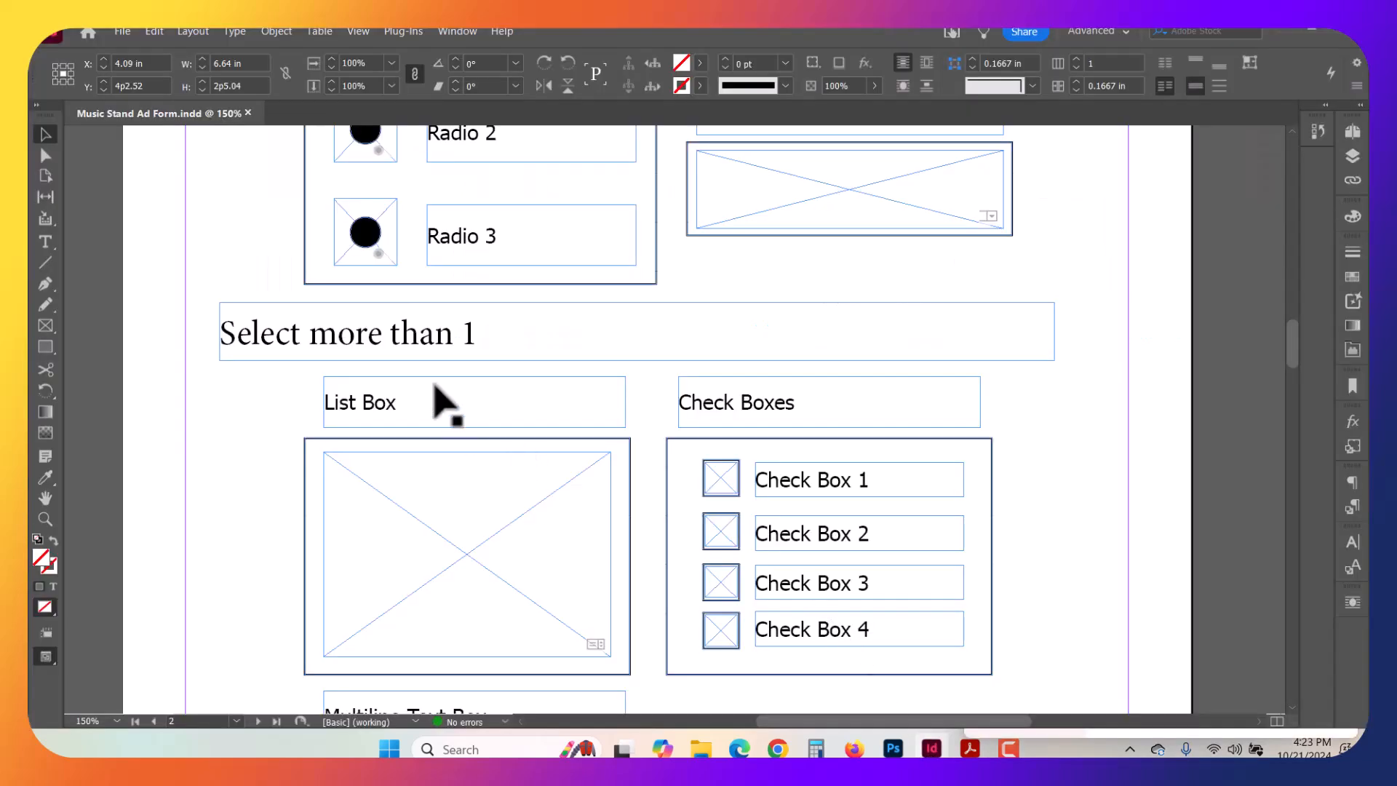
click(397, 419)
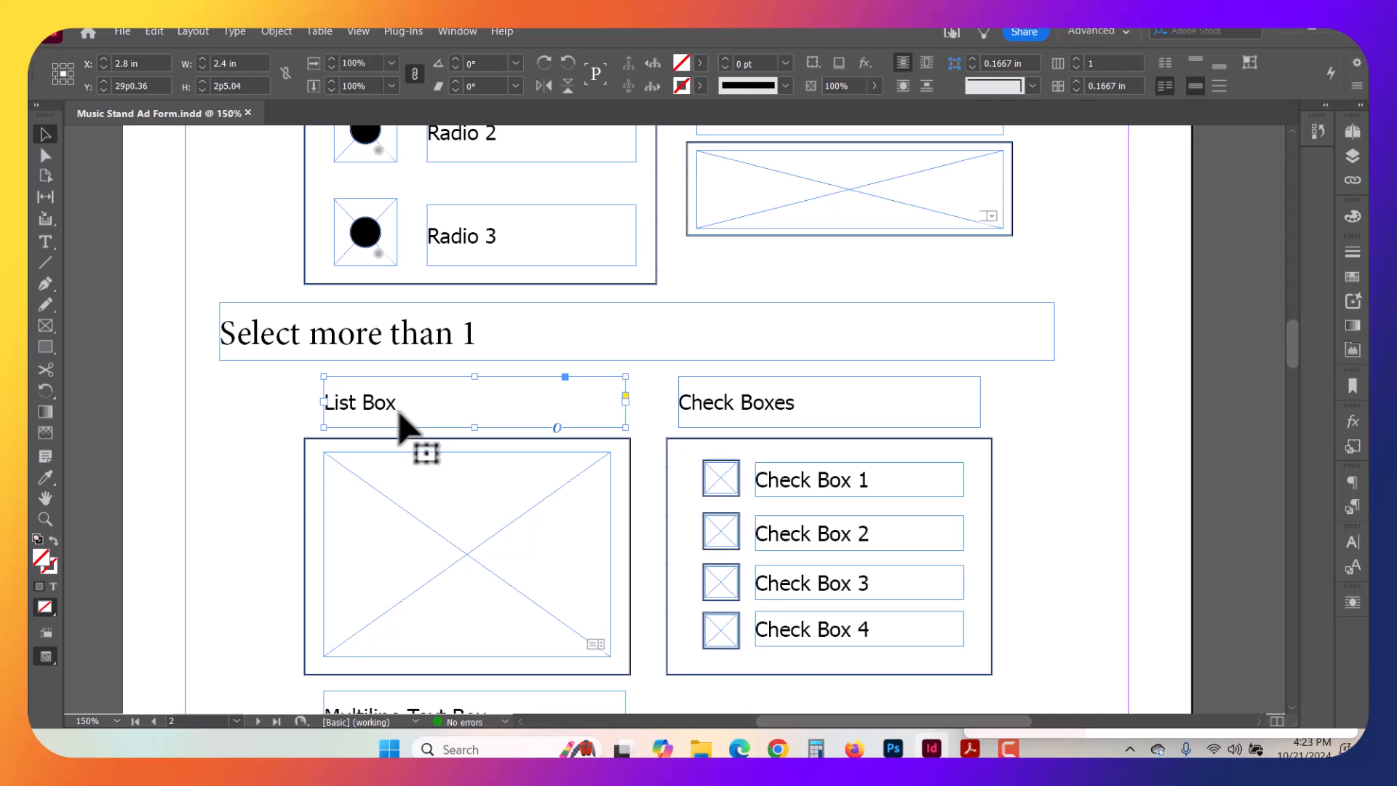
click(359, 497)
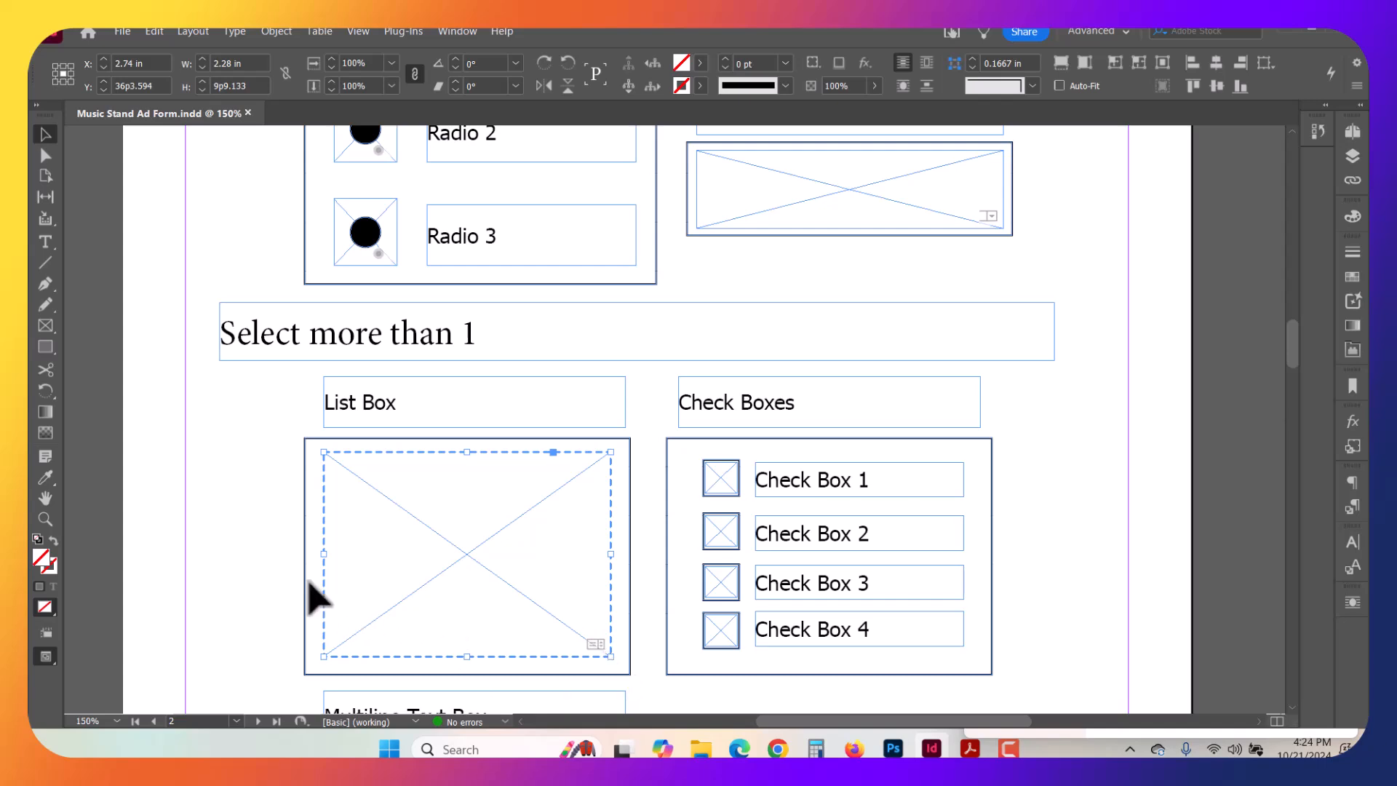
Below the signature field on page 3, draw a rectangle about 3.17 in by 13p3 and a rectangle frame about 2.99 in by 12p1.8 inside it
mouse_move(247, 548)
mouse_down()
mouse_move(378, 489)
mouse_move(439, 439)
mouse_move(240, 499)
mouse_move(212, 539)
mouse_move(219, 346)
mouse_up()
drag(371, 645, 424, 324)
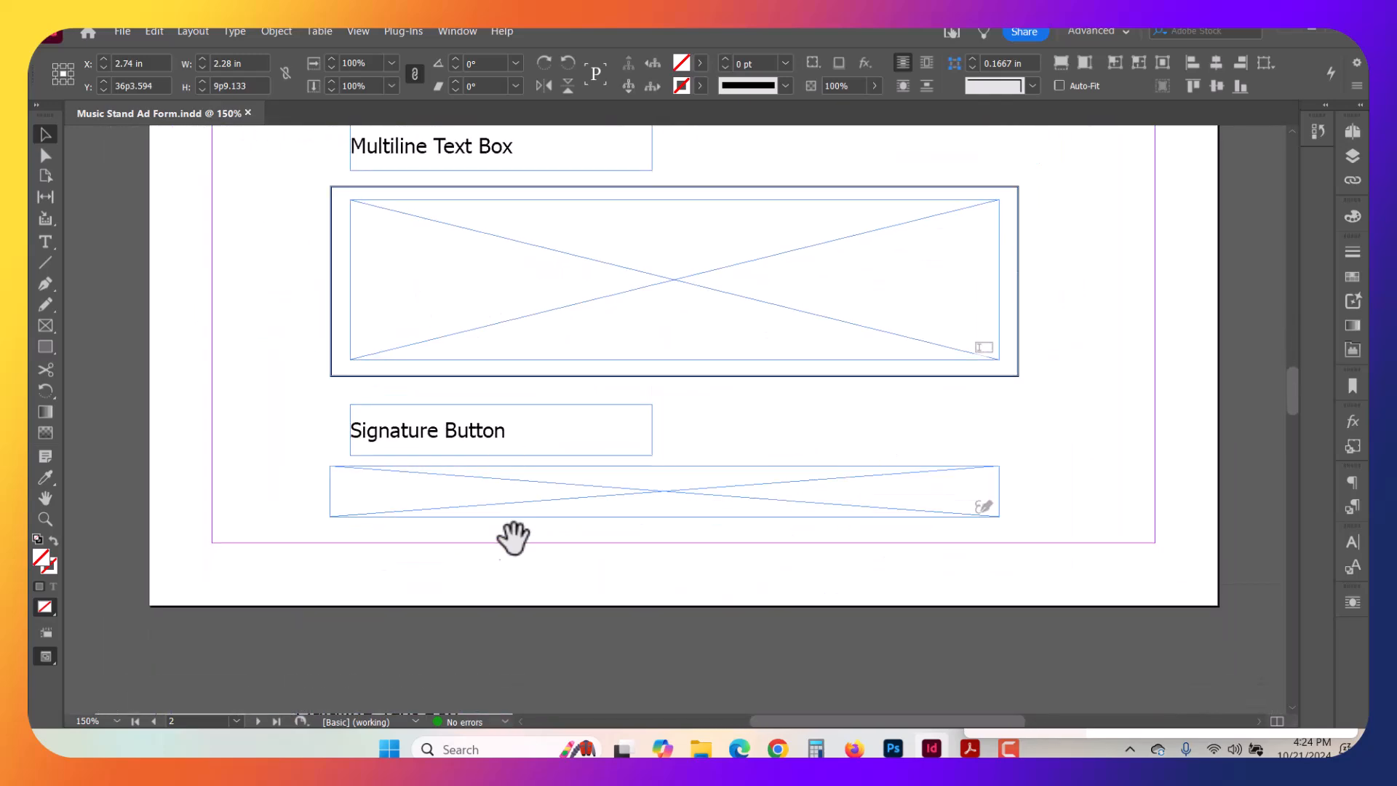
drag(507, 545, 511, 196)
drag(596, 551, 622, 109)
drag(627, 510, 613, 113)
drag(654, 422, 456, 162)
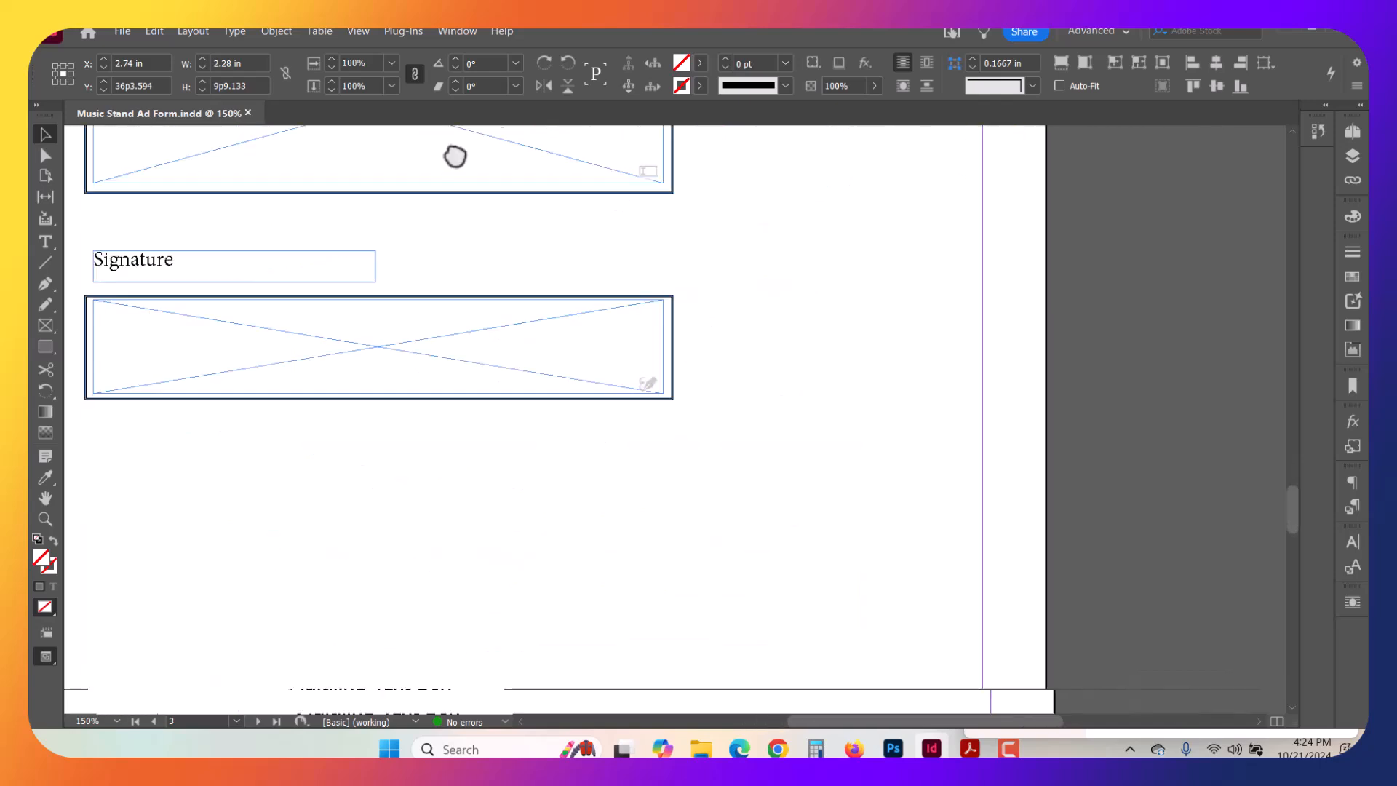
drag(598, 480, 705, 349)
click(45, 348)
drag(280, 295, 679, 571)
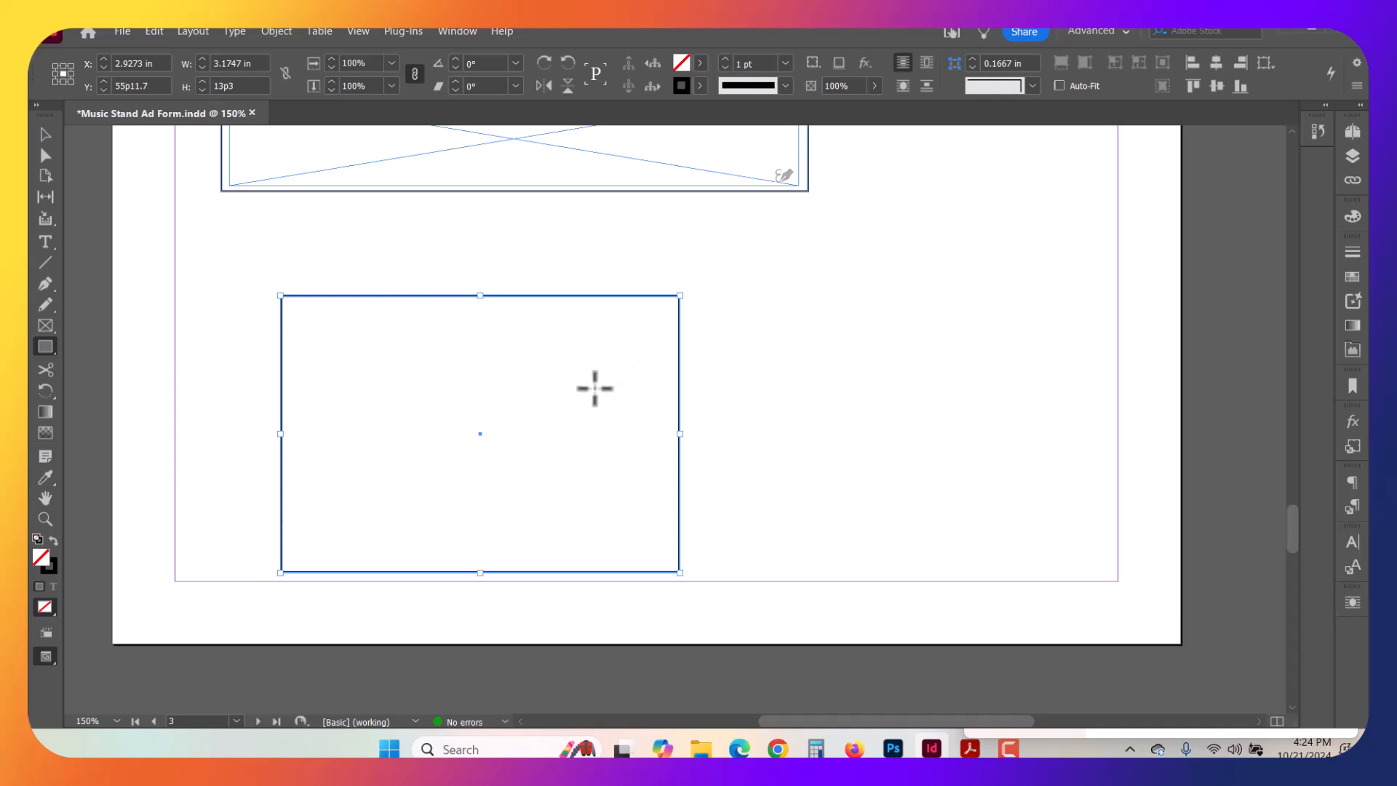
click(45, 325)
drag(290, 306, 667, 562)
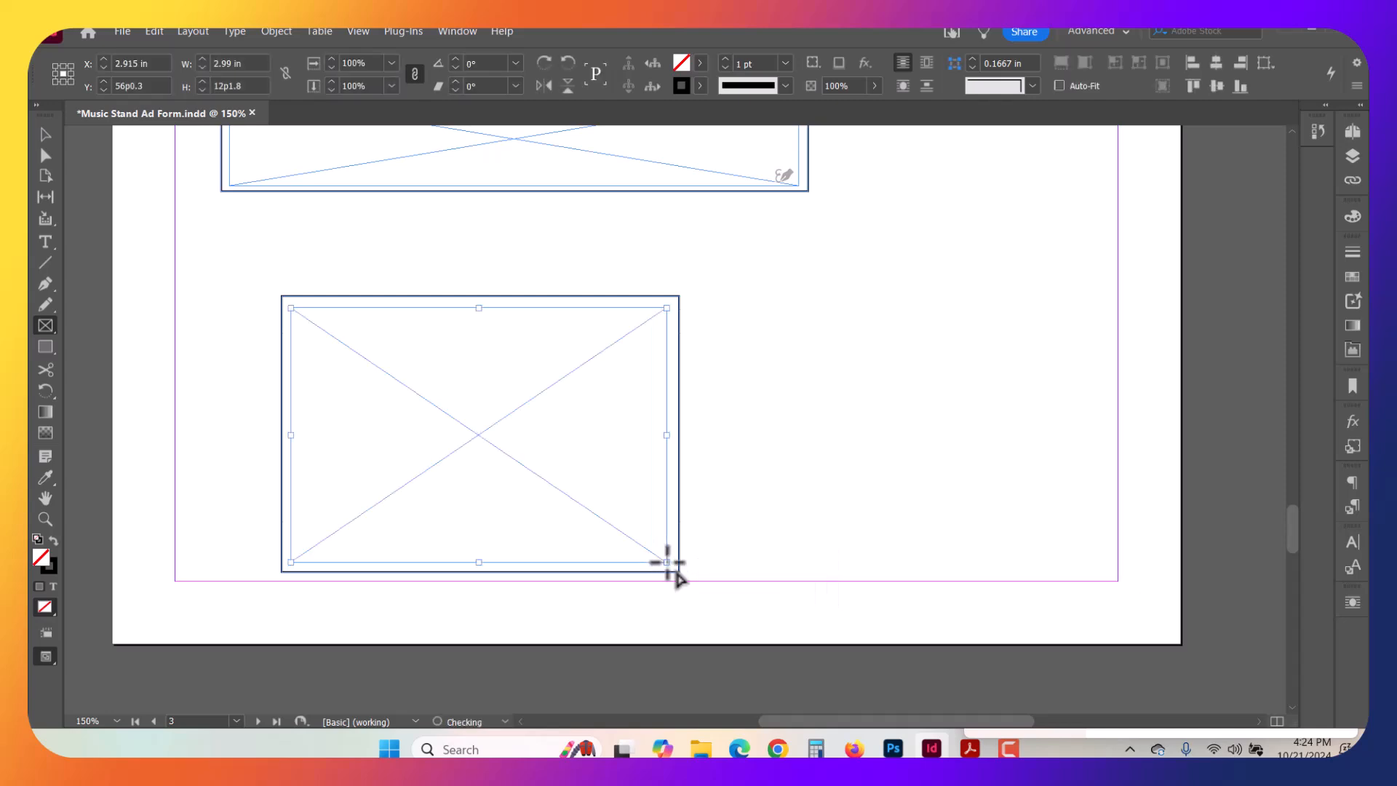
With the Advanced workspace active, align the inner frame to the outer rectangle's horizontal and vertical centers
click(46, 137)
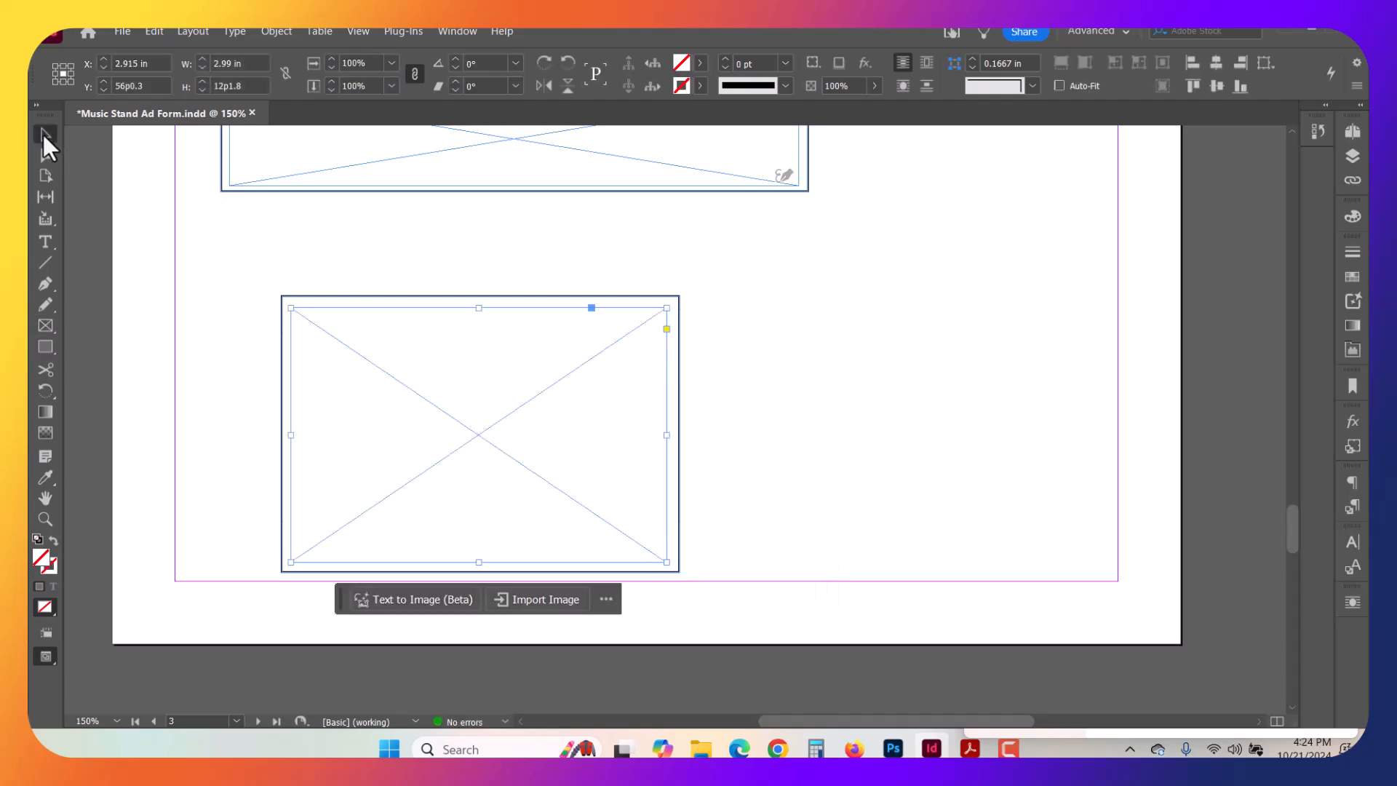
shift+click(280, 320)
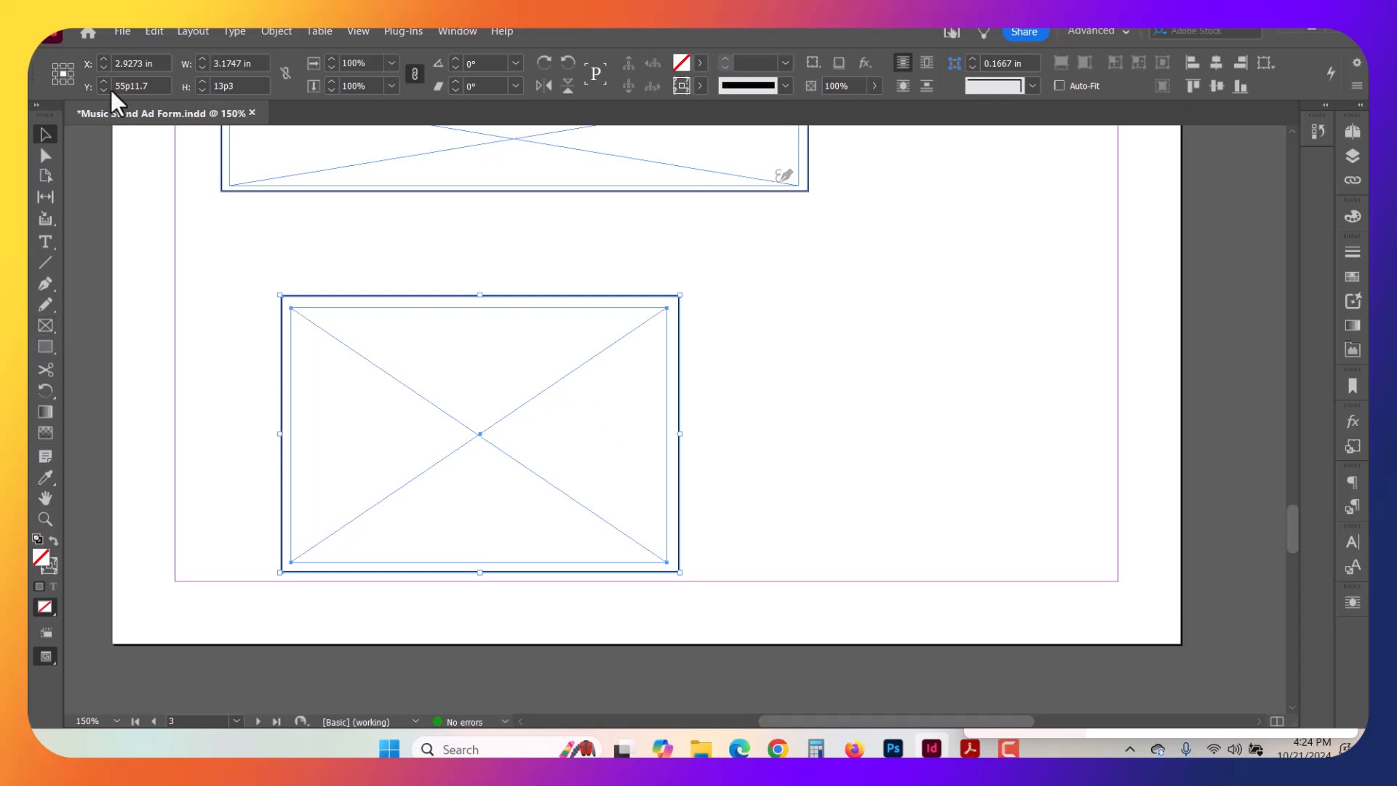
click(452, 31)
mouse_move(469, 69)
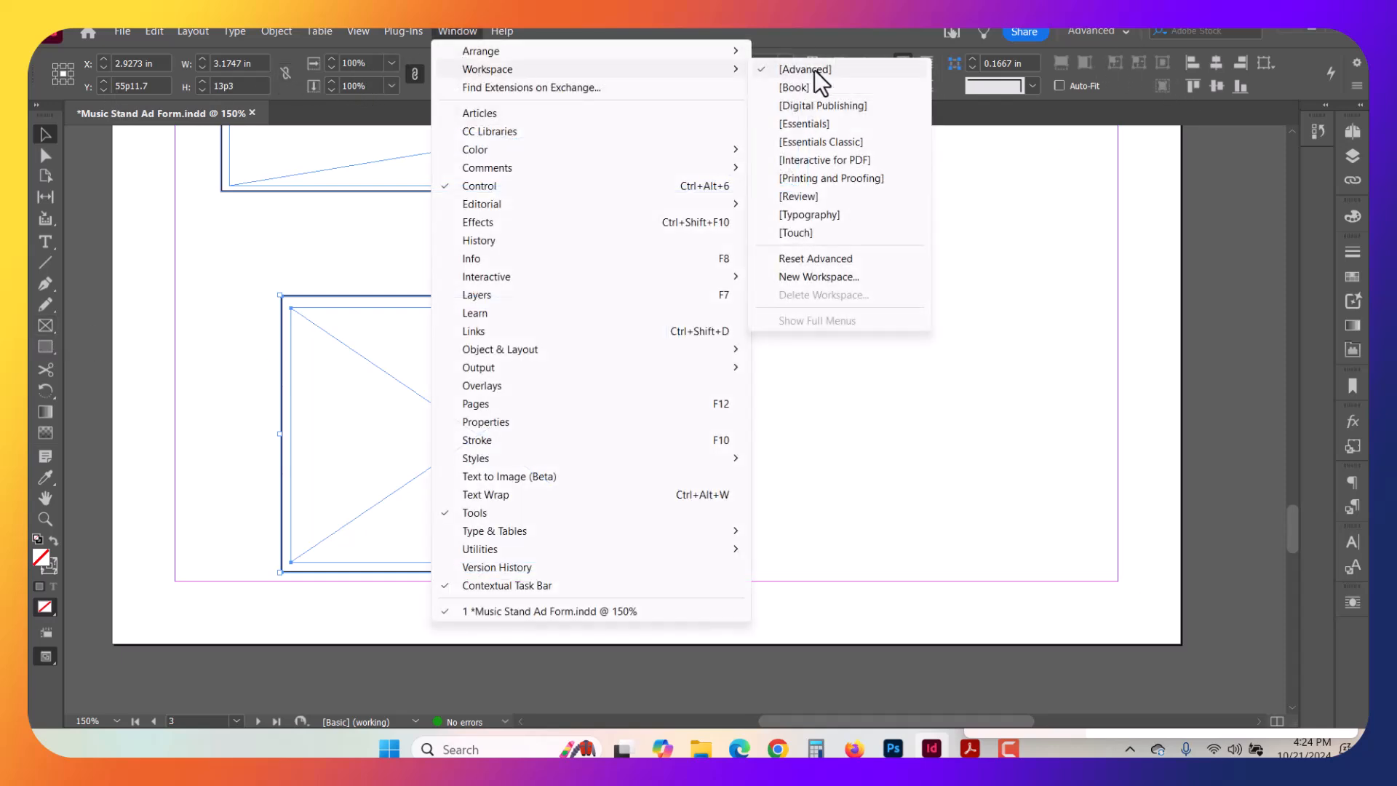
click(818, 68)
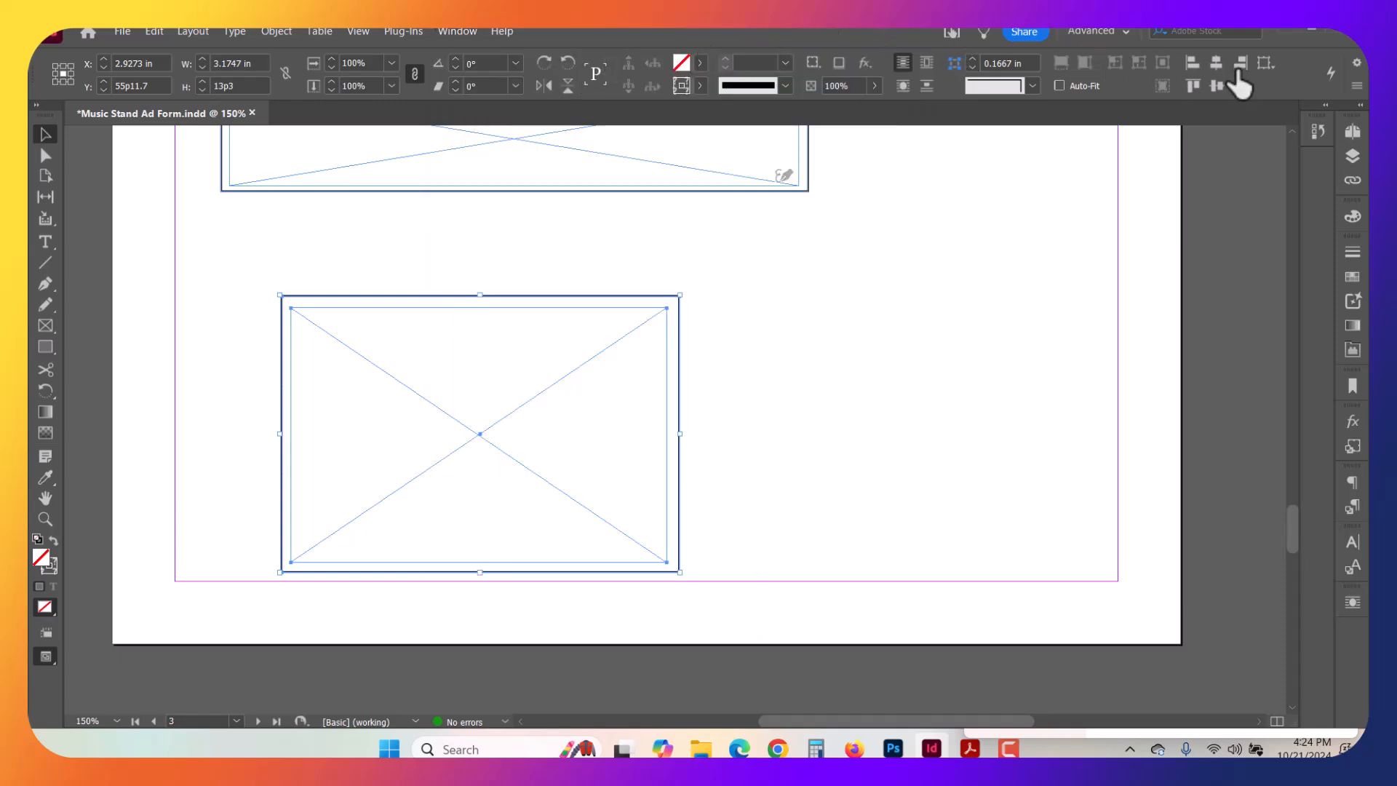
click(808, 461)
click(539, 413)
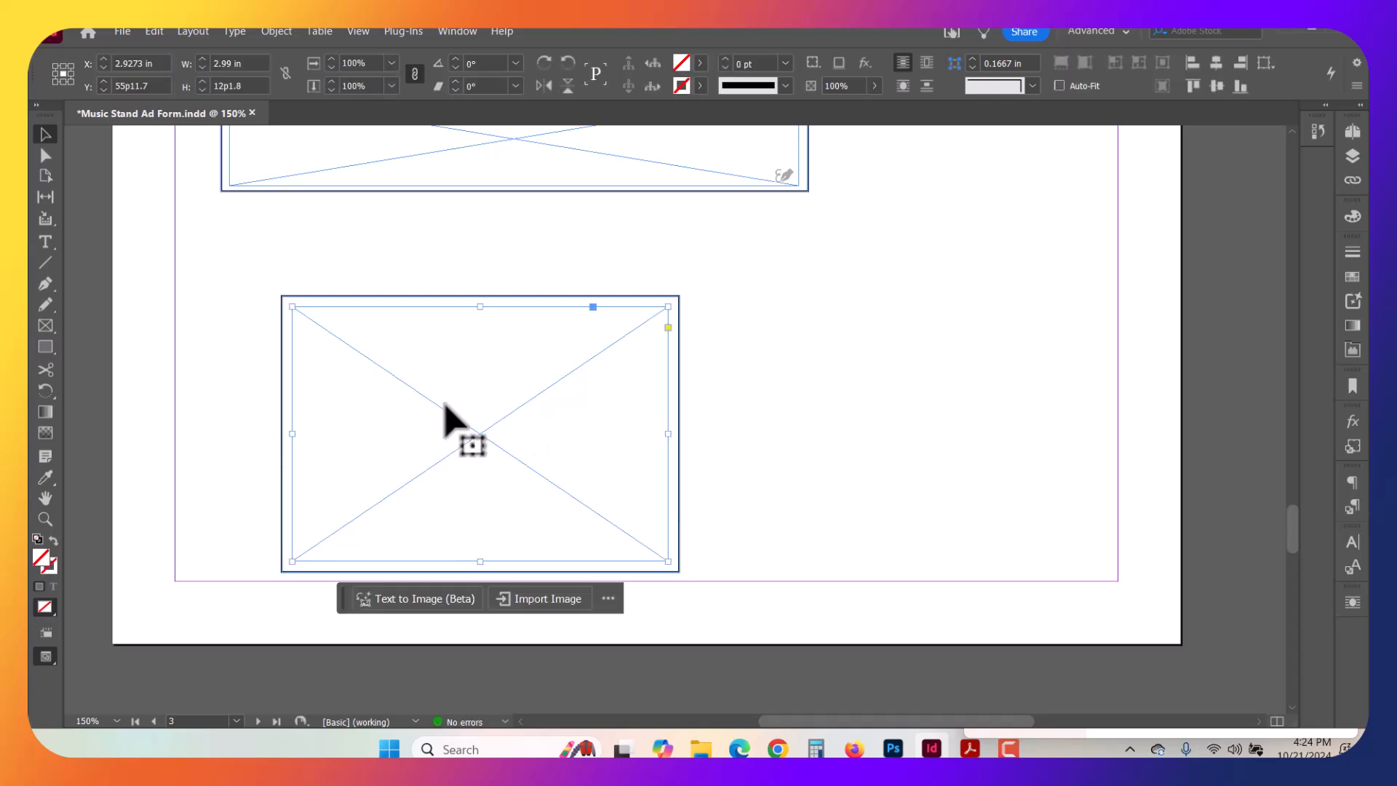
Convert the inner frame into a List Box form field and name it "List Box desserts"
click(456, 31)
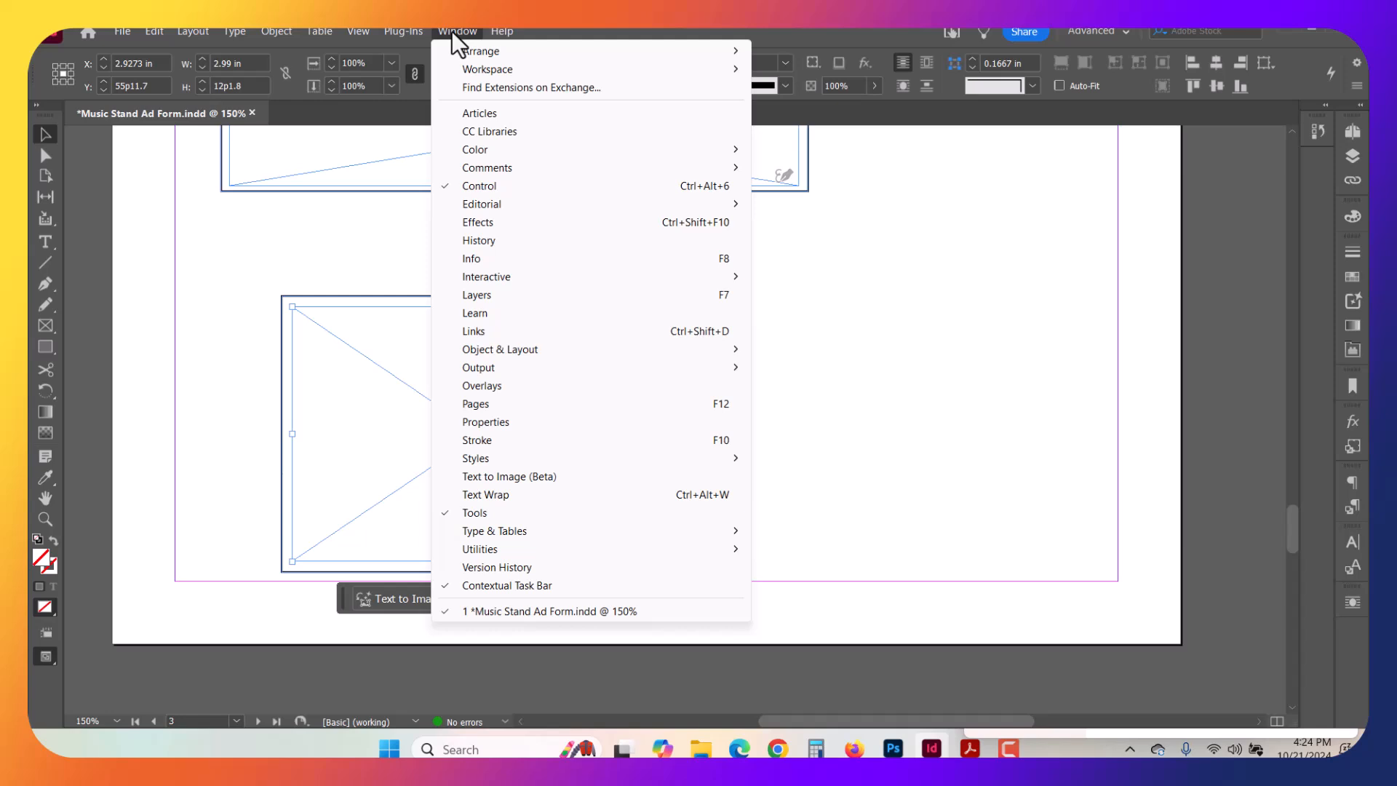
mouse_move(504, 275)
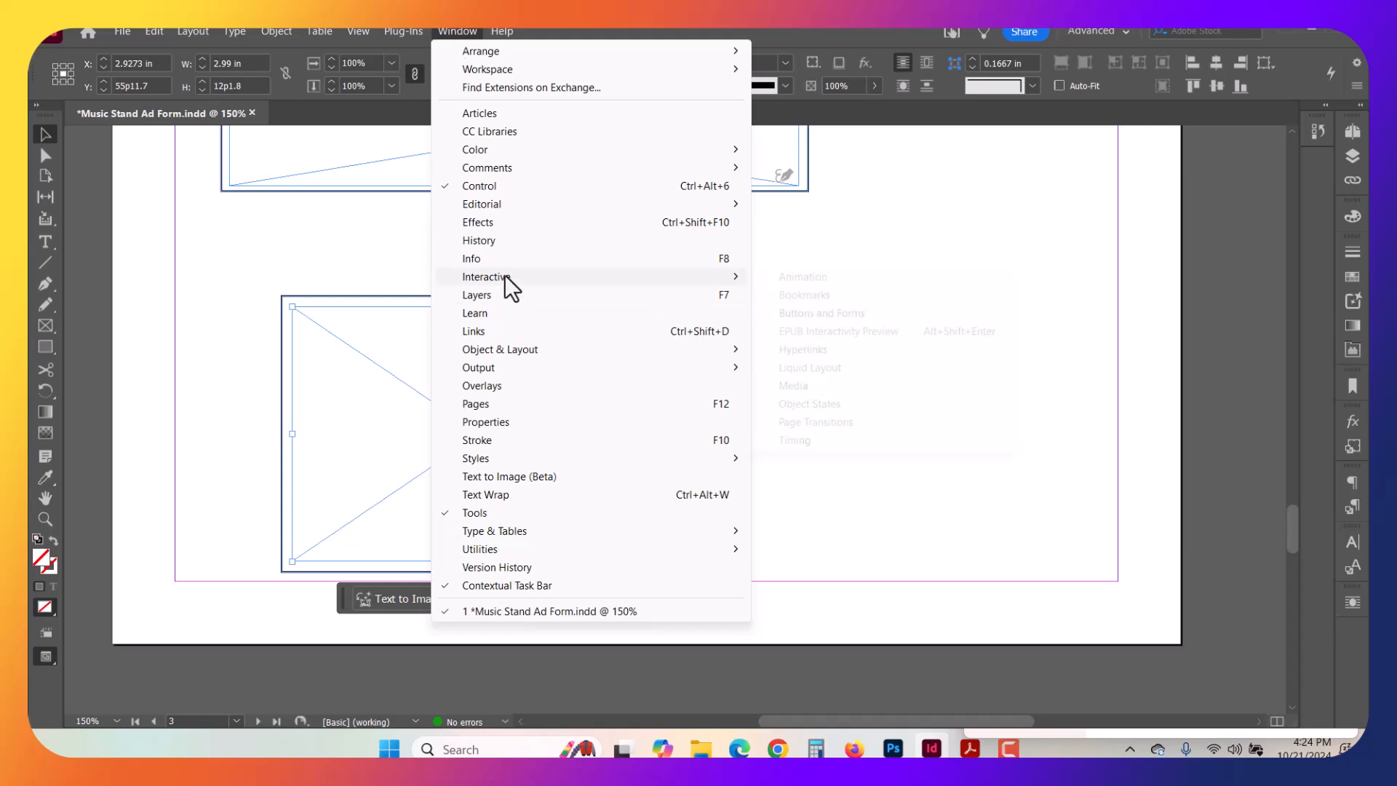
click(841, 314)
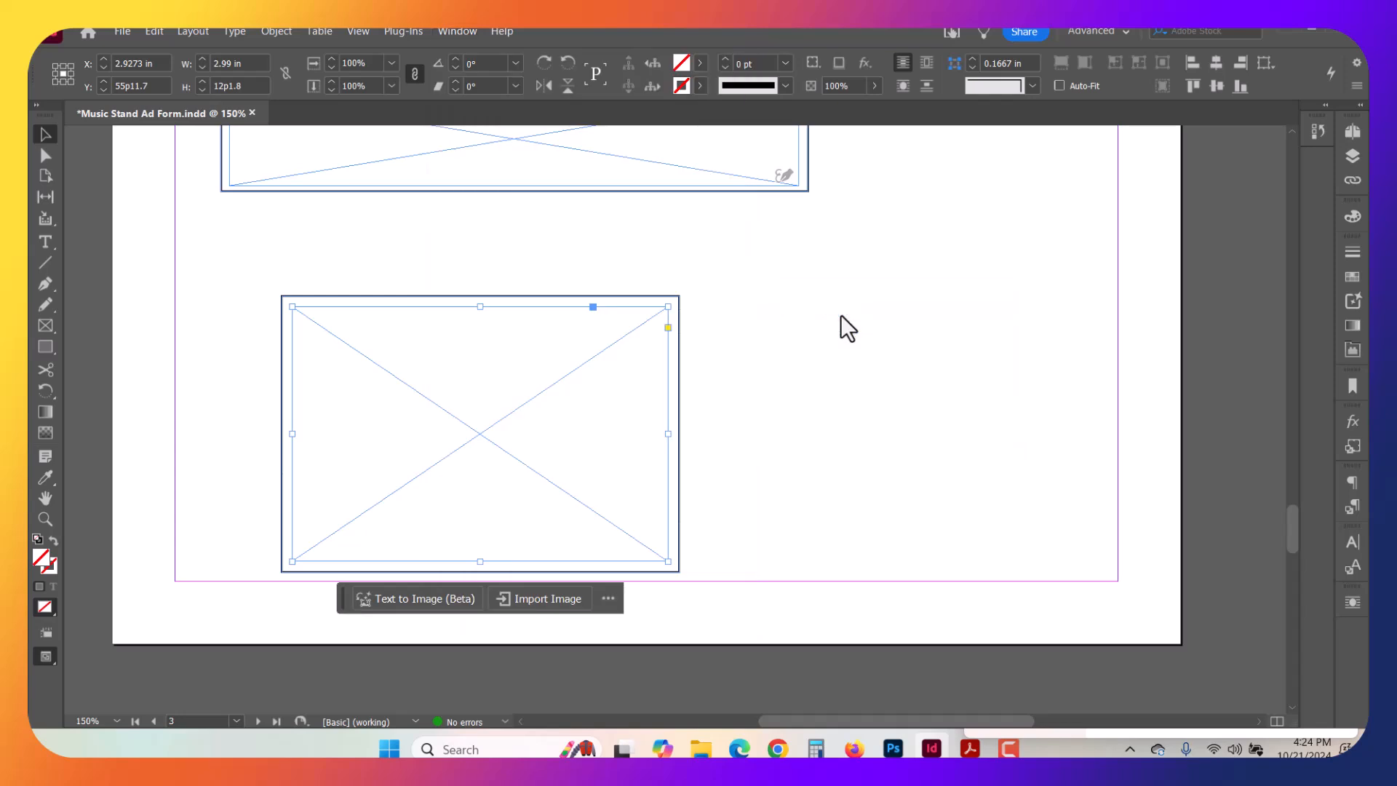
drag(596, 182, 911, 280)
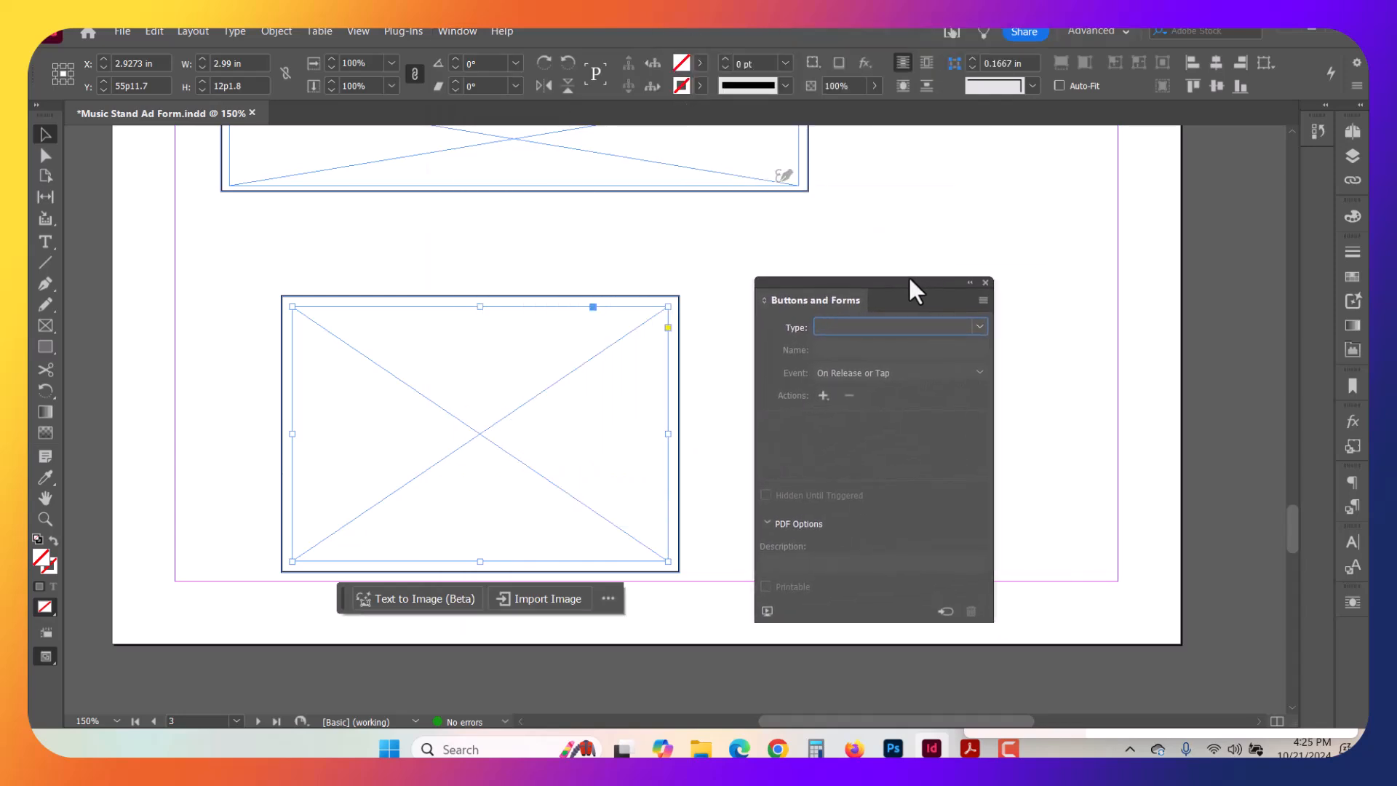
click(867, 328)
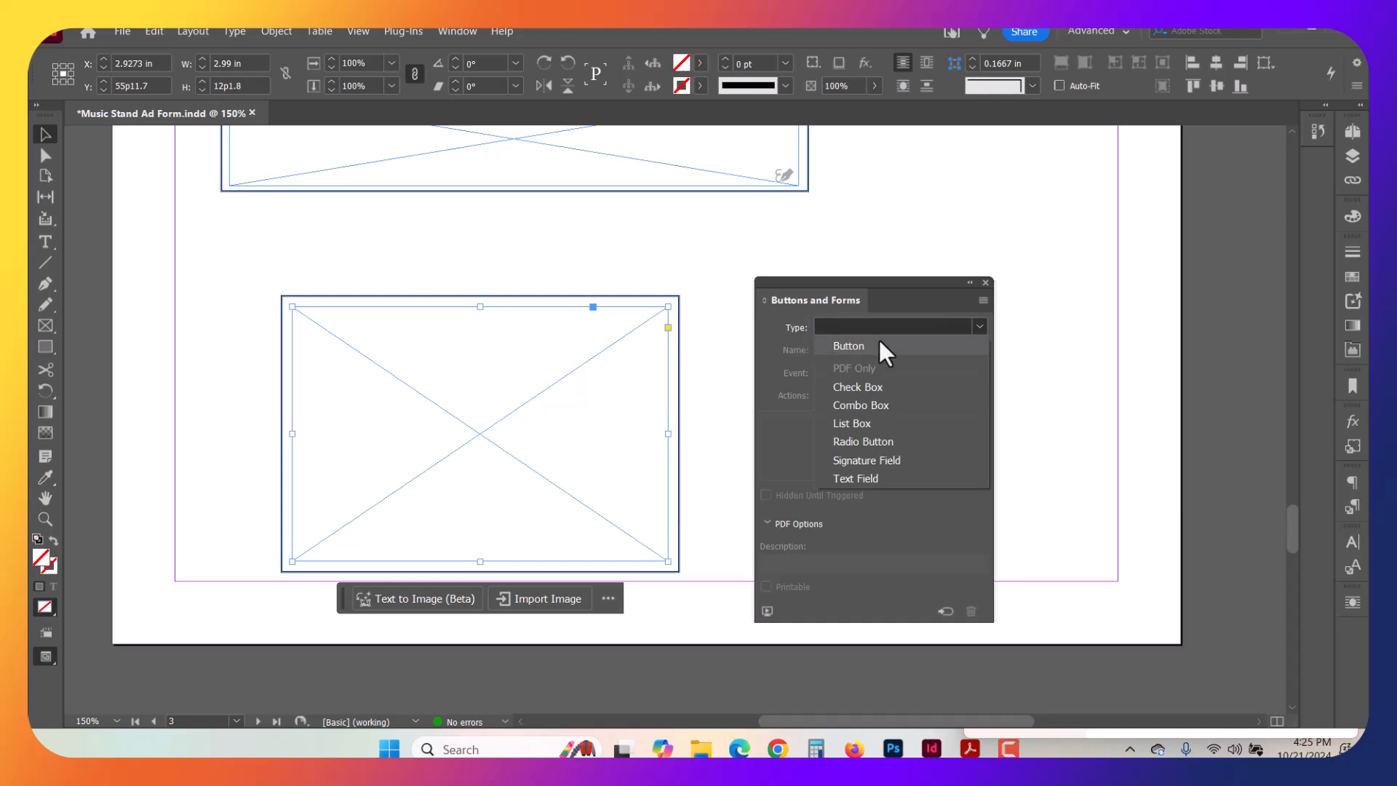
click(858, 422)
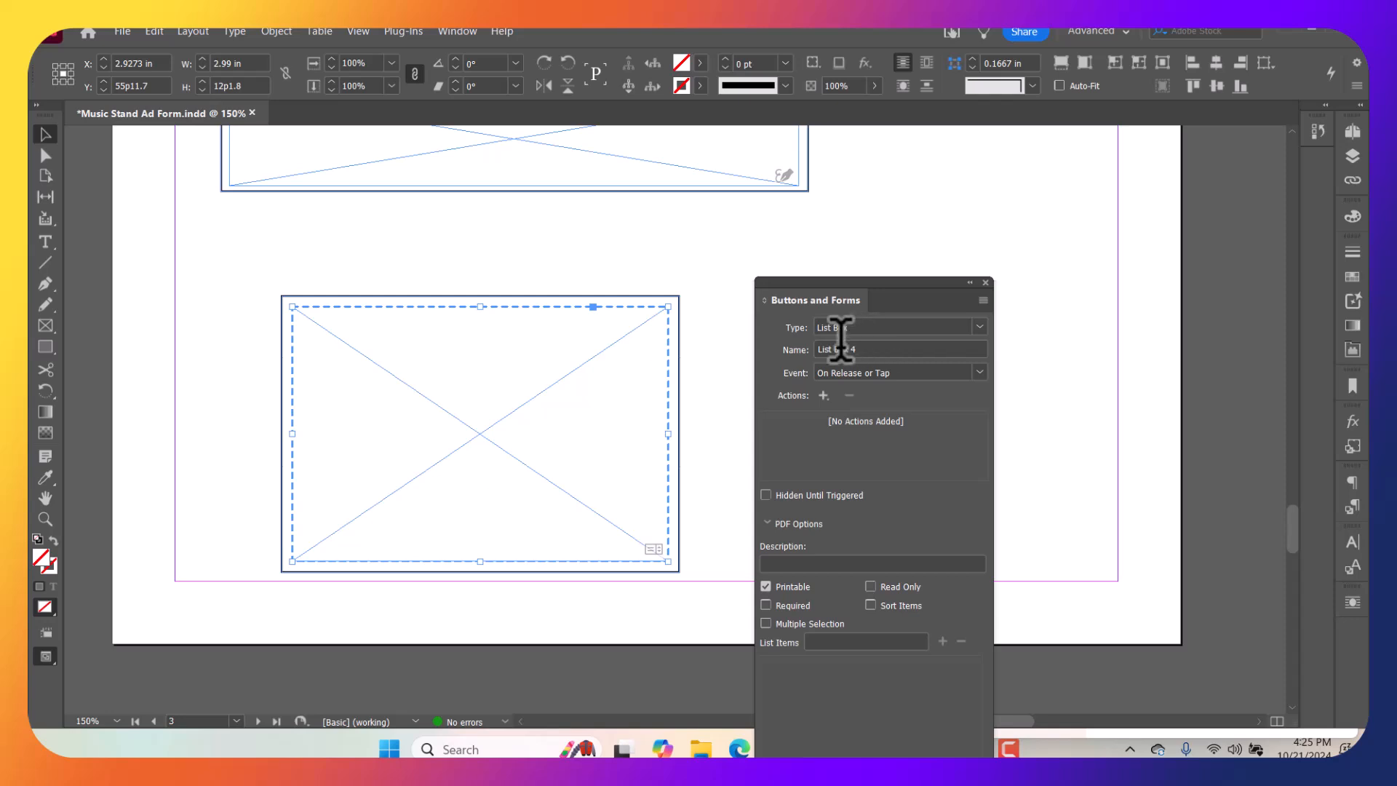
drag(902, 278, 940, 126)
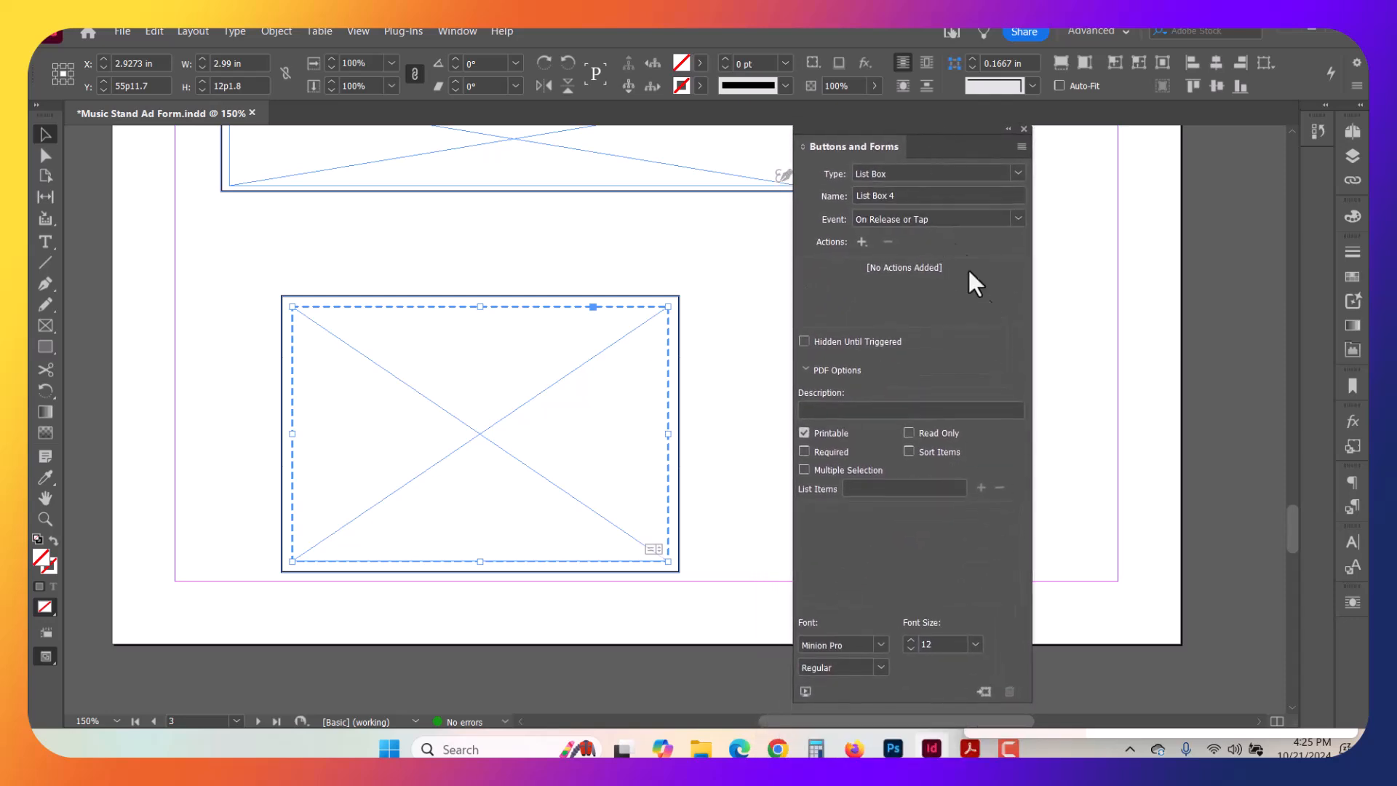
click(910, 195)
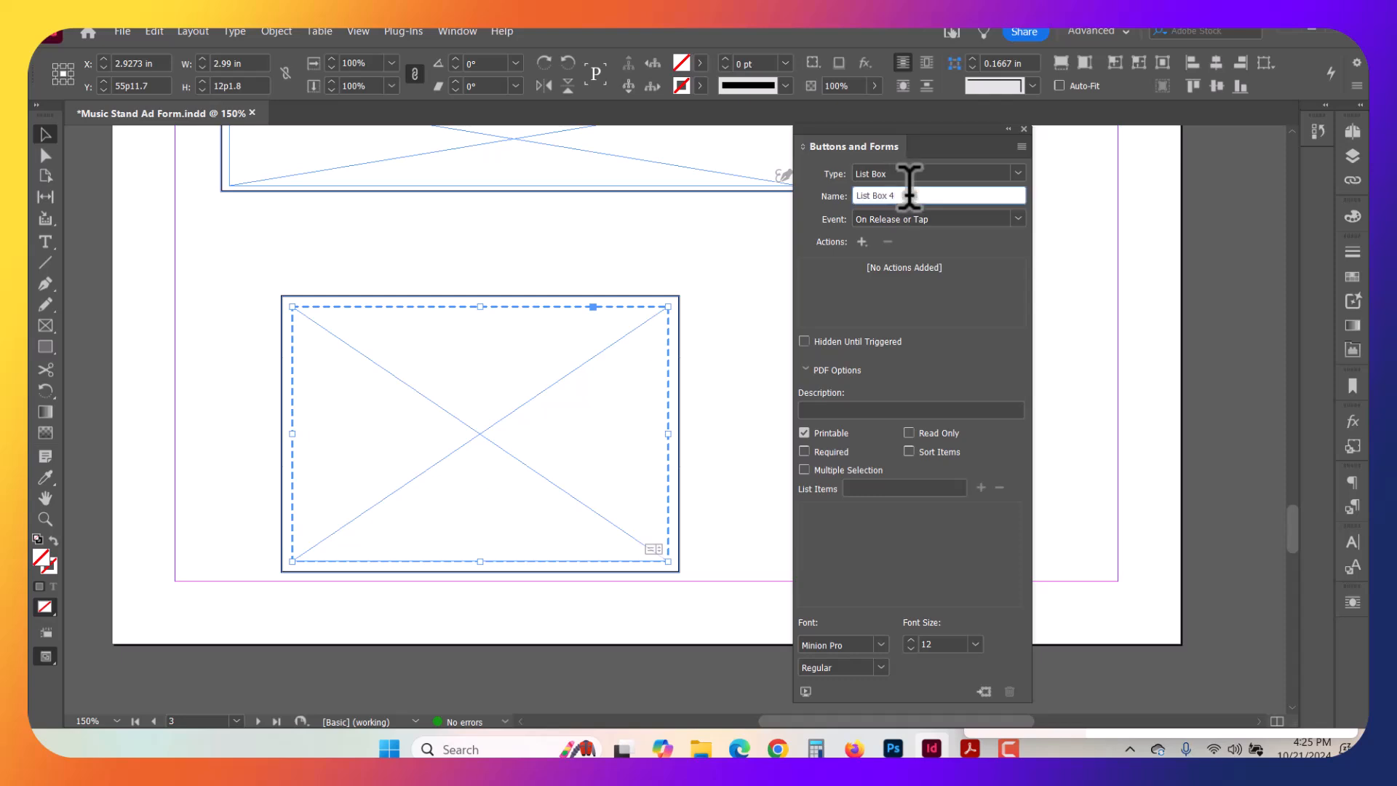
text(desserts)
Add the list items pie, cake, ice cream, candy and fruit to the desserts list box
click(873, 488)
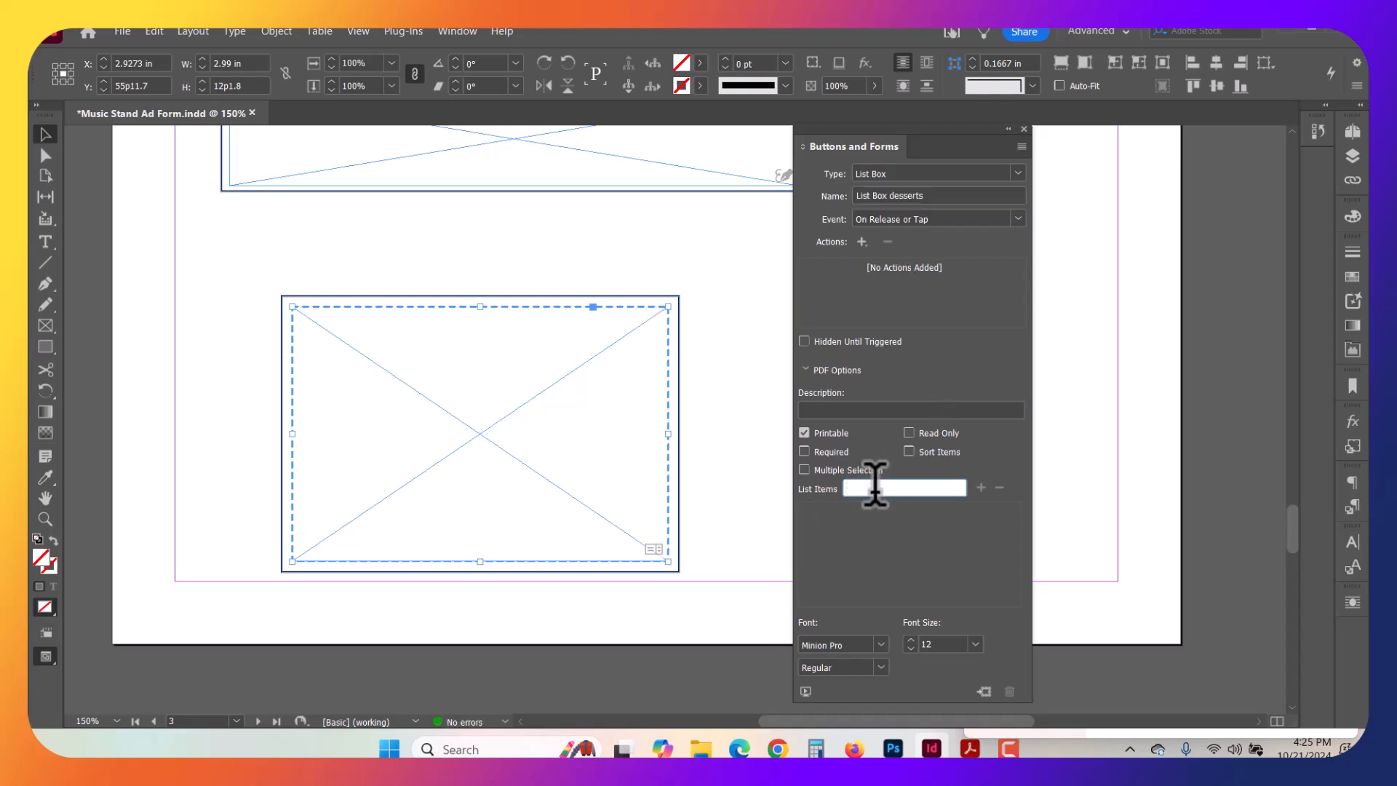
text(pie)
click(981, 487)
click(889, 486)
text(cake)
click(981, 486)
click(919, 486)
click(981, 487)
click(903, 486)
click(980, 488)
click(929, 486)
click(980, 486)
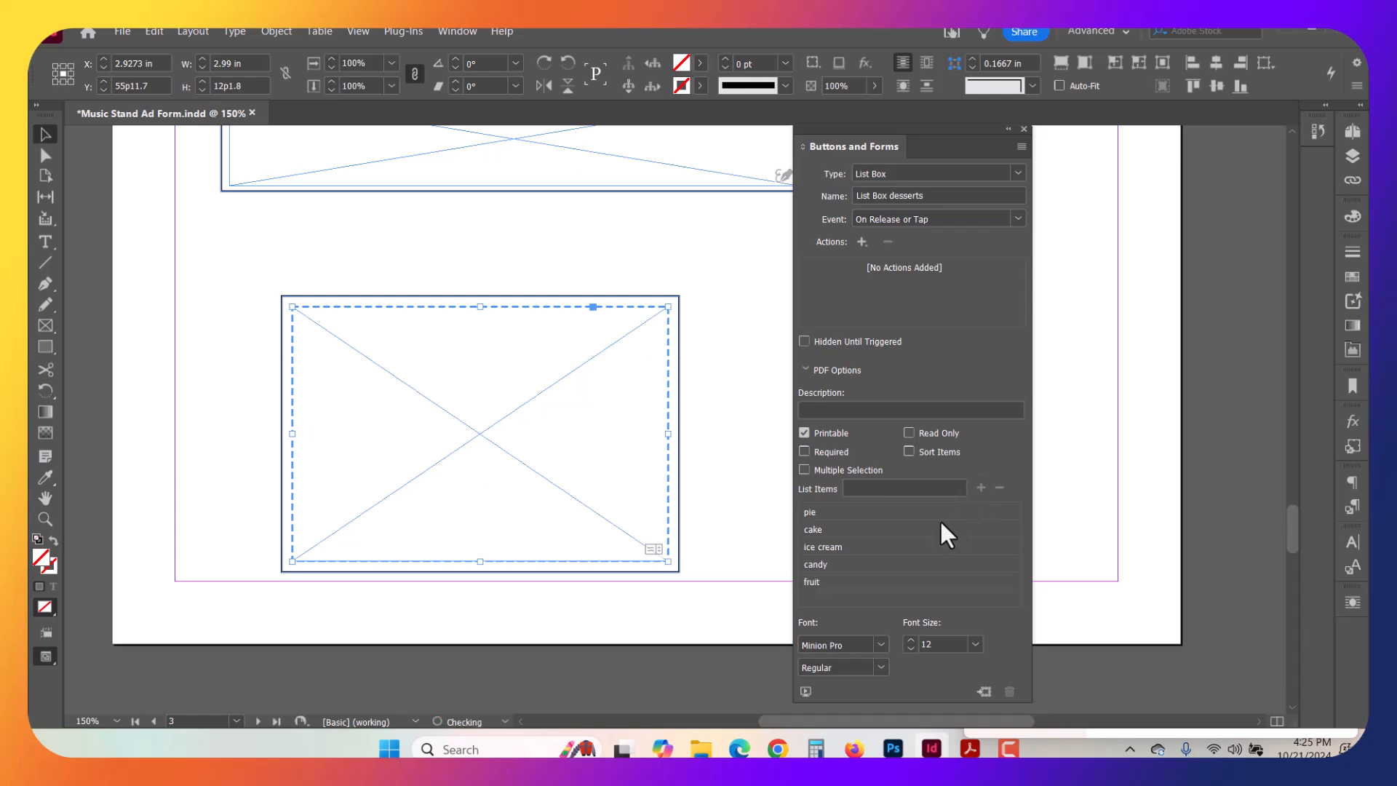
Move ice cream to the start of the list, enable Multiple Selection, and leave no list item selected by default
click(873, 547)
drag(861, 544, 866, 507)
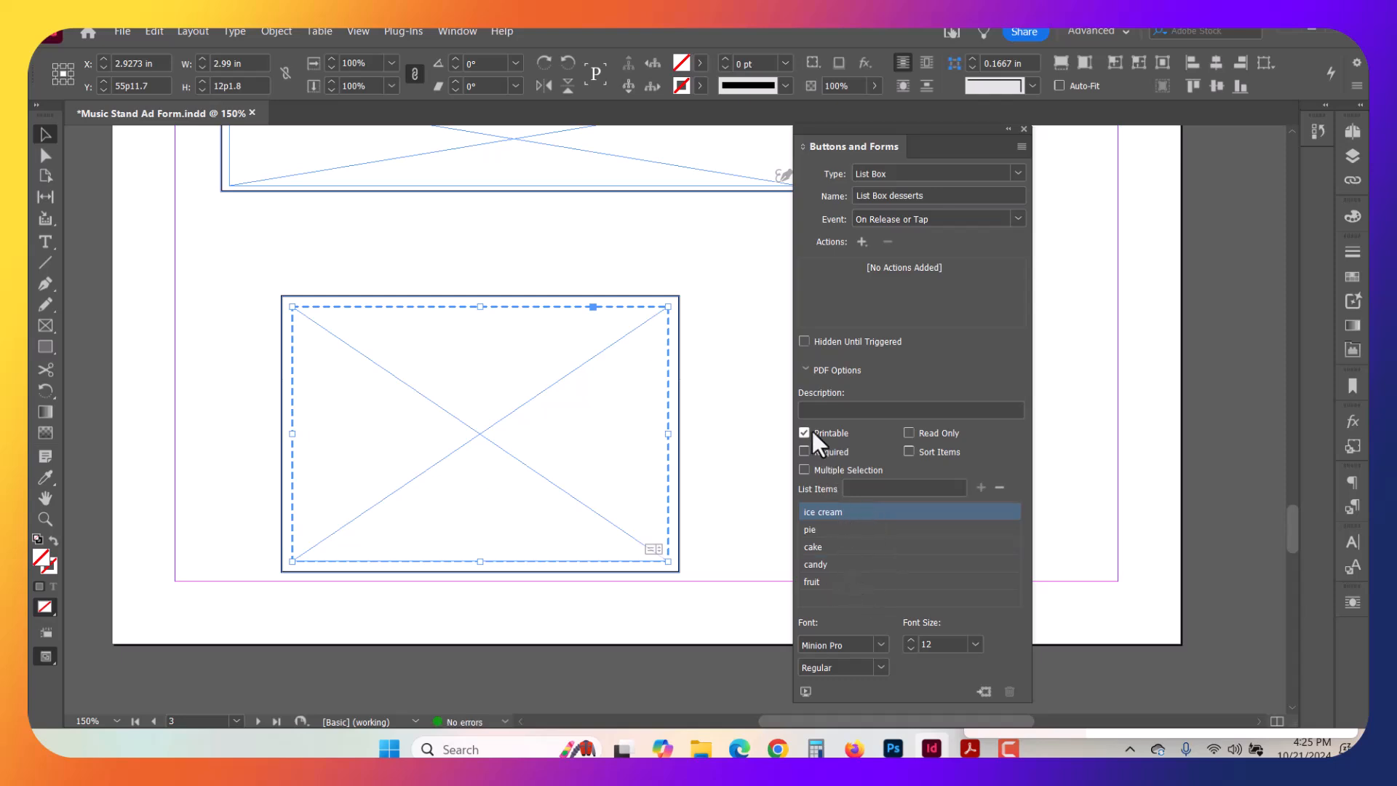
click(805, 470)
click(963, 580)
click(924, 545)
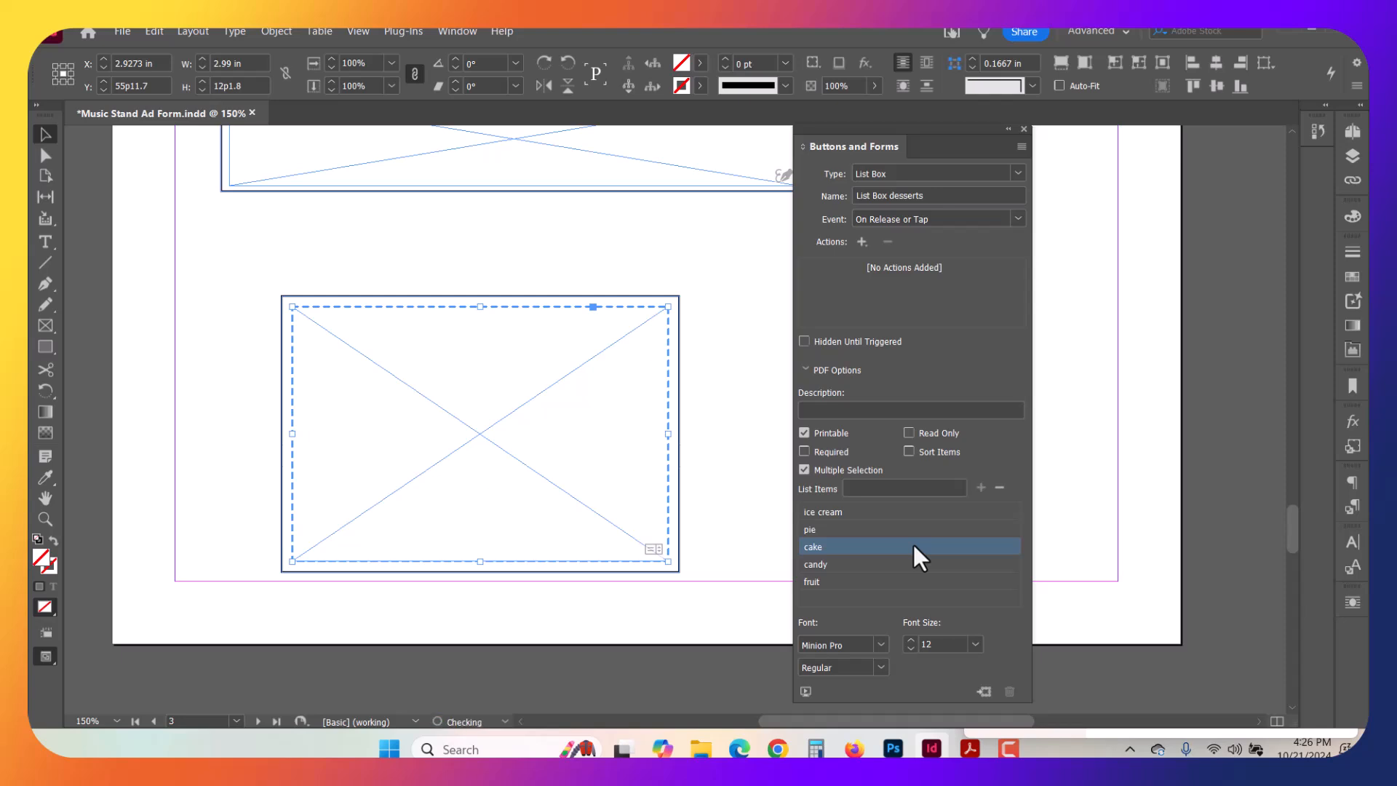
click(913, 545)
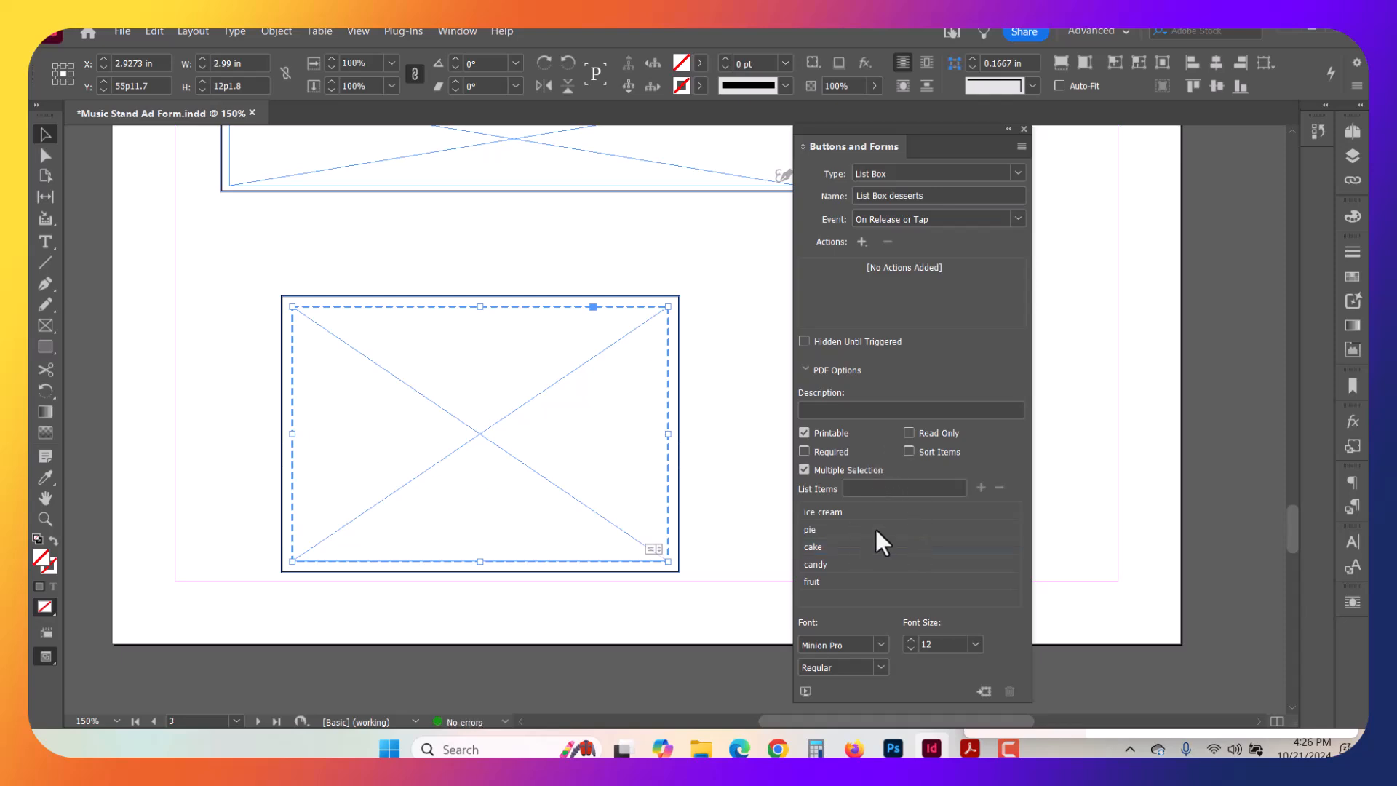
click(743, 440)
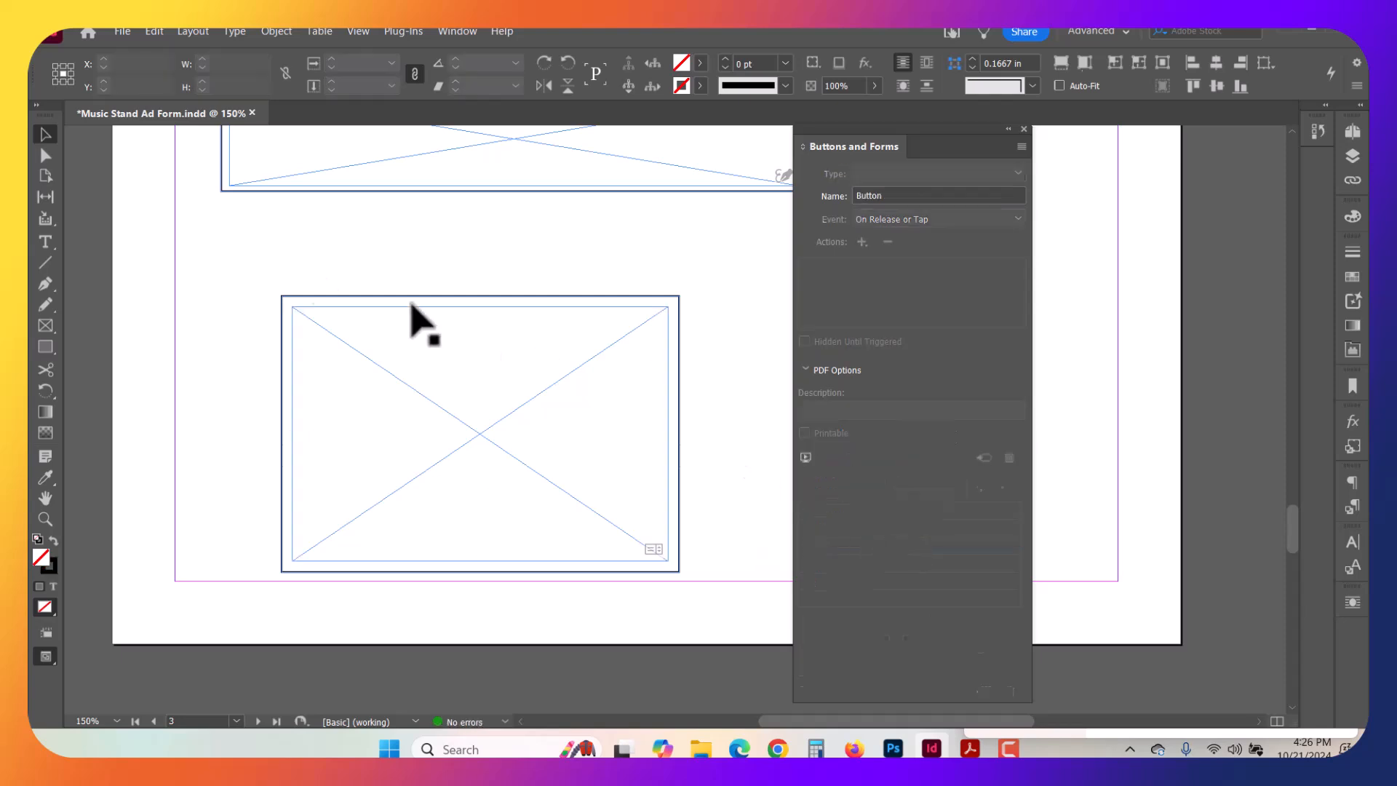
Add a text frame above the desserts list box reading "Choose as many desserts as you would like"
click(45, 241)
drag(286, 235, 667, 285)
text(Choose as )
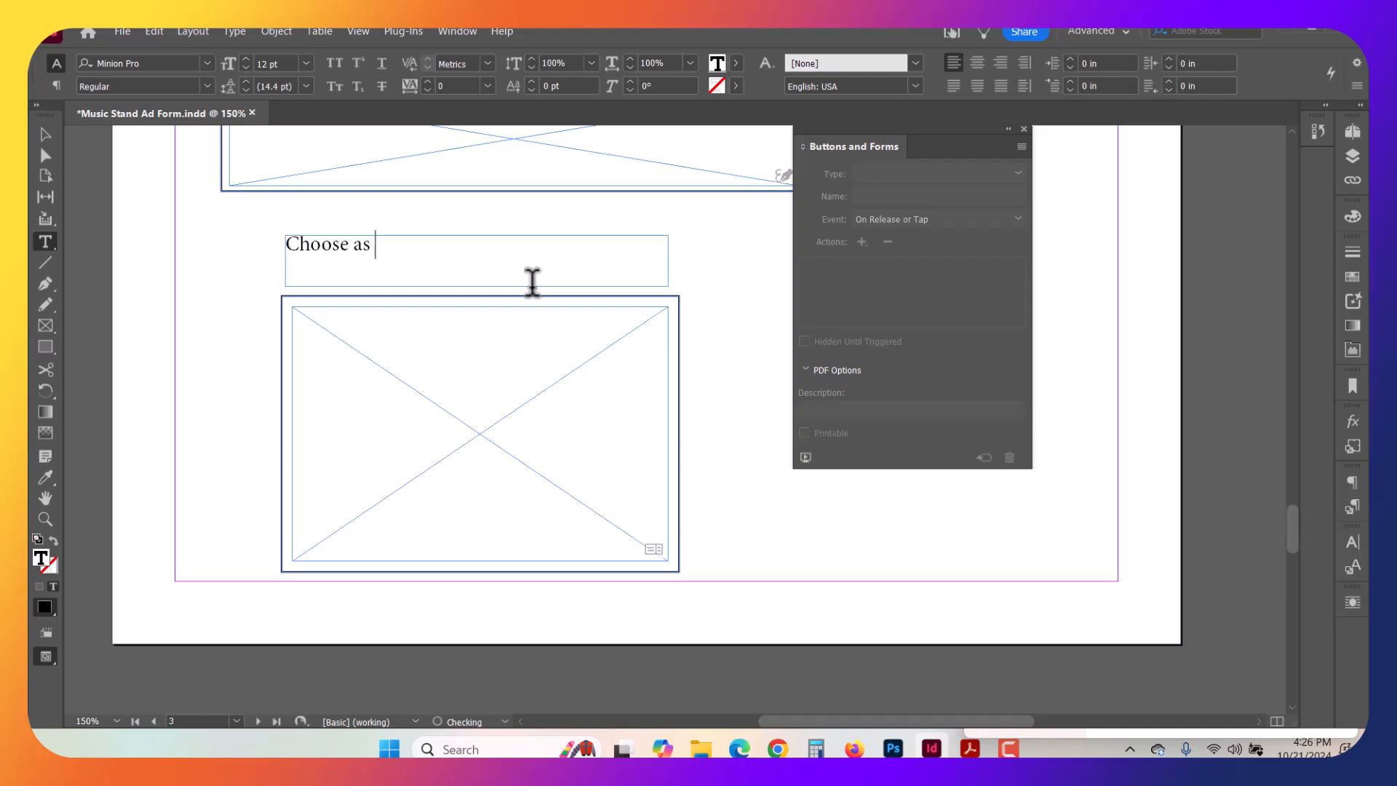
text(many desserts )
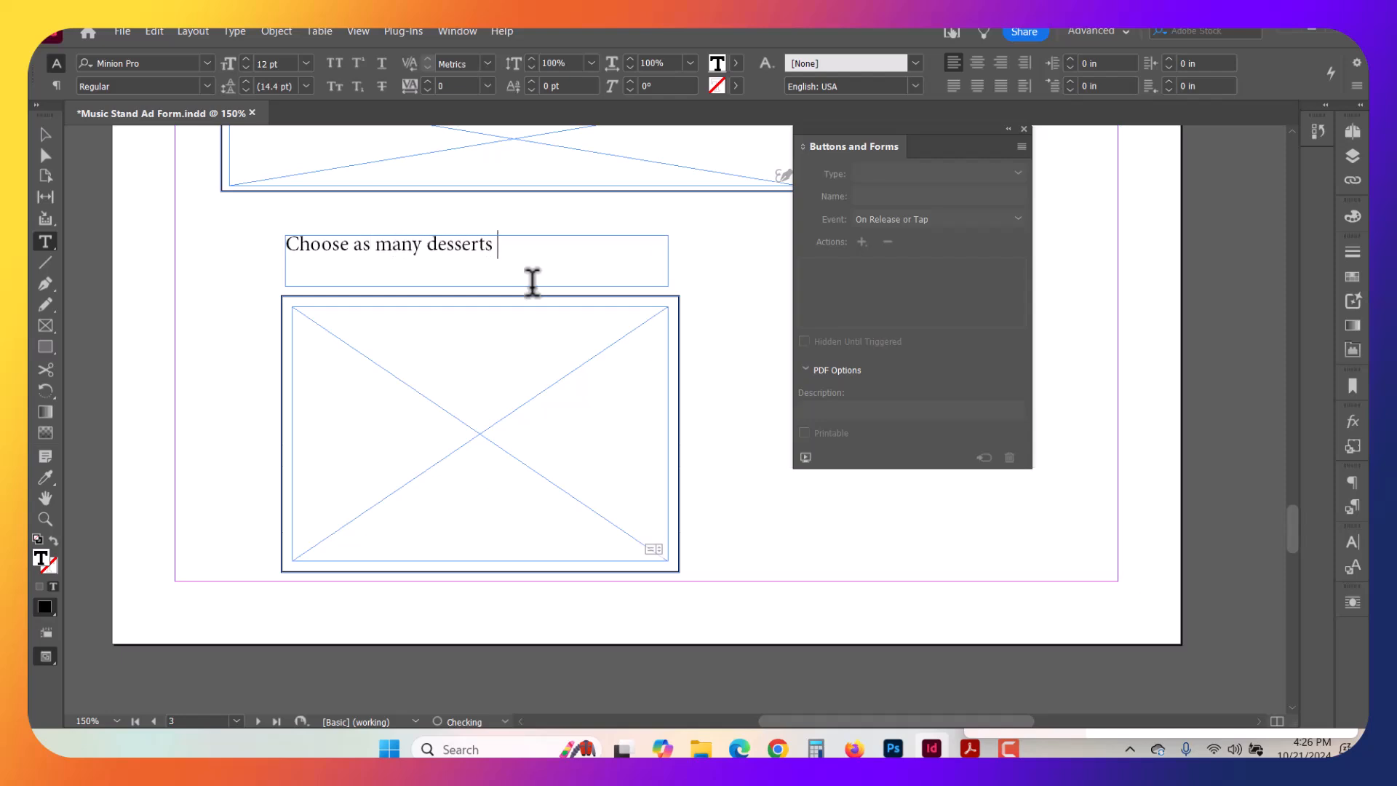
text(as you would like)
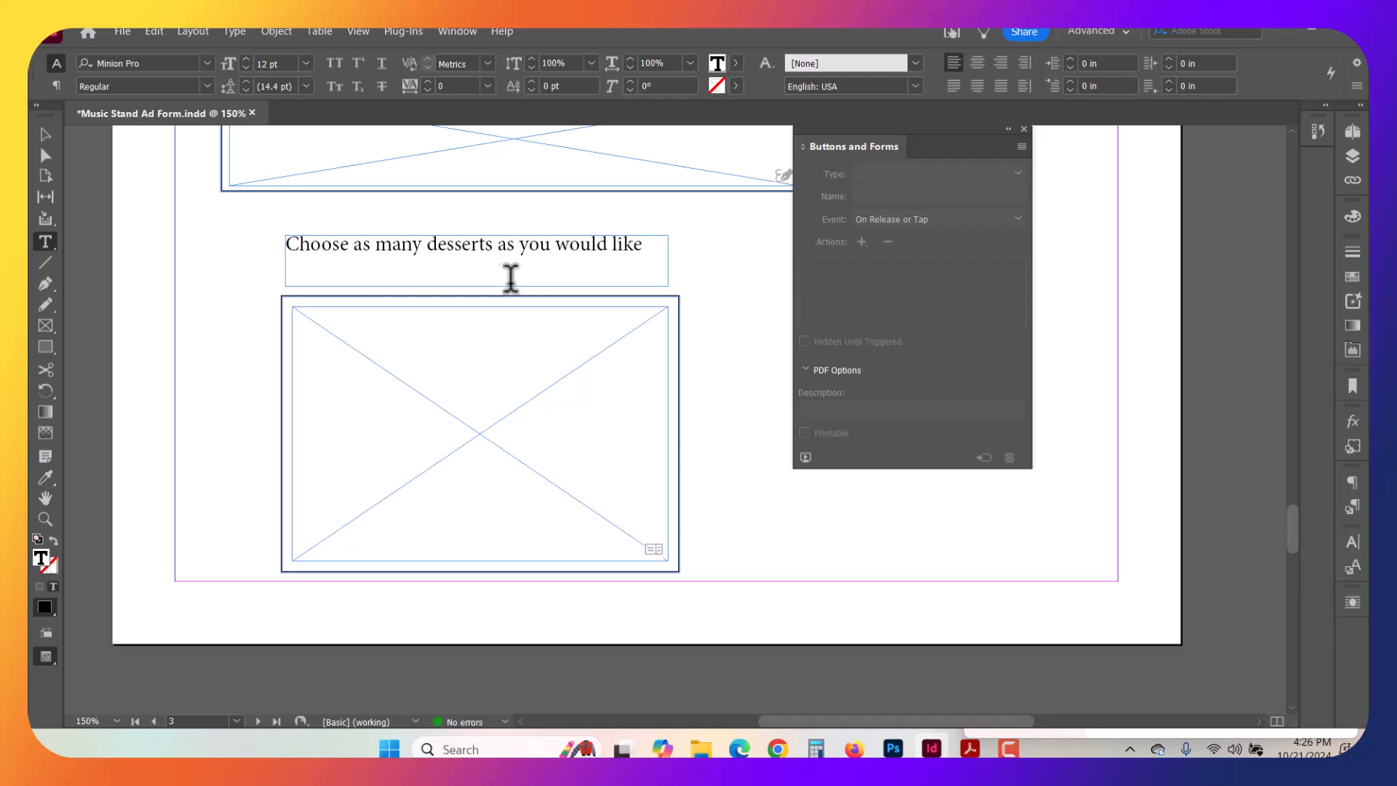
Save the document and start an Adobe PDF (Interactive) export that replaces the existing Music Stand Ad Form PDF
click(45, 134)
key(ctrl+s)
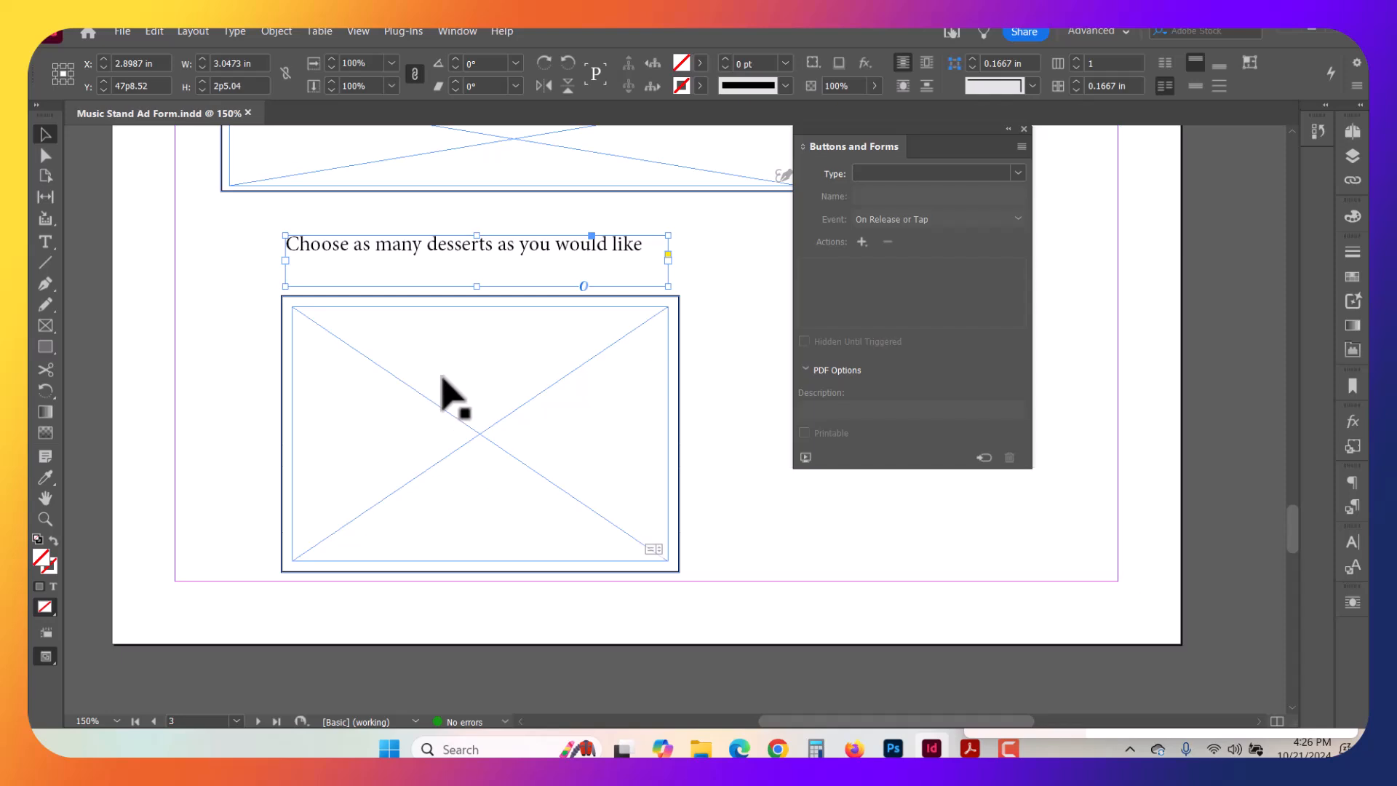
key(ctrl+e)
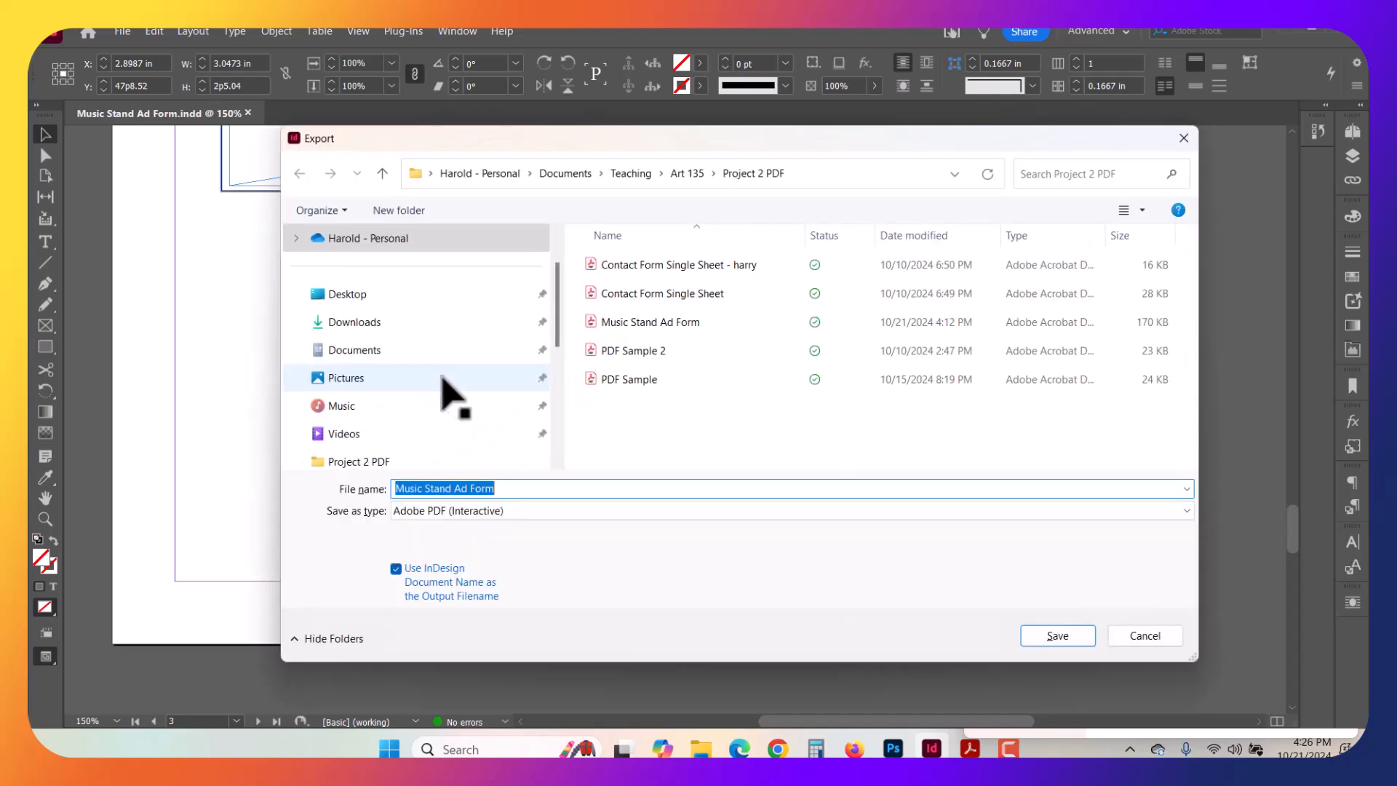
click(444, 511)
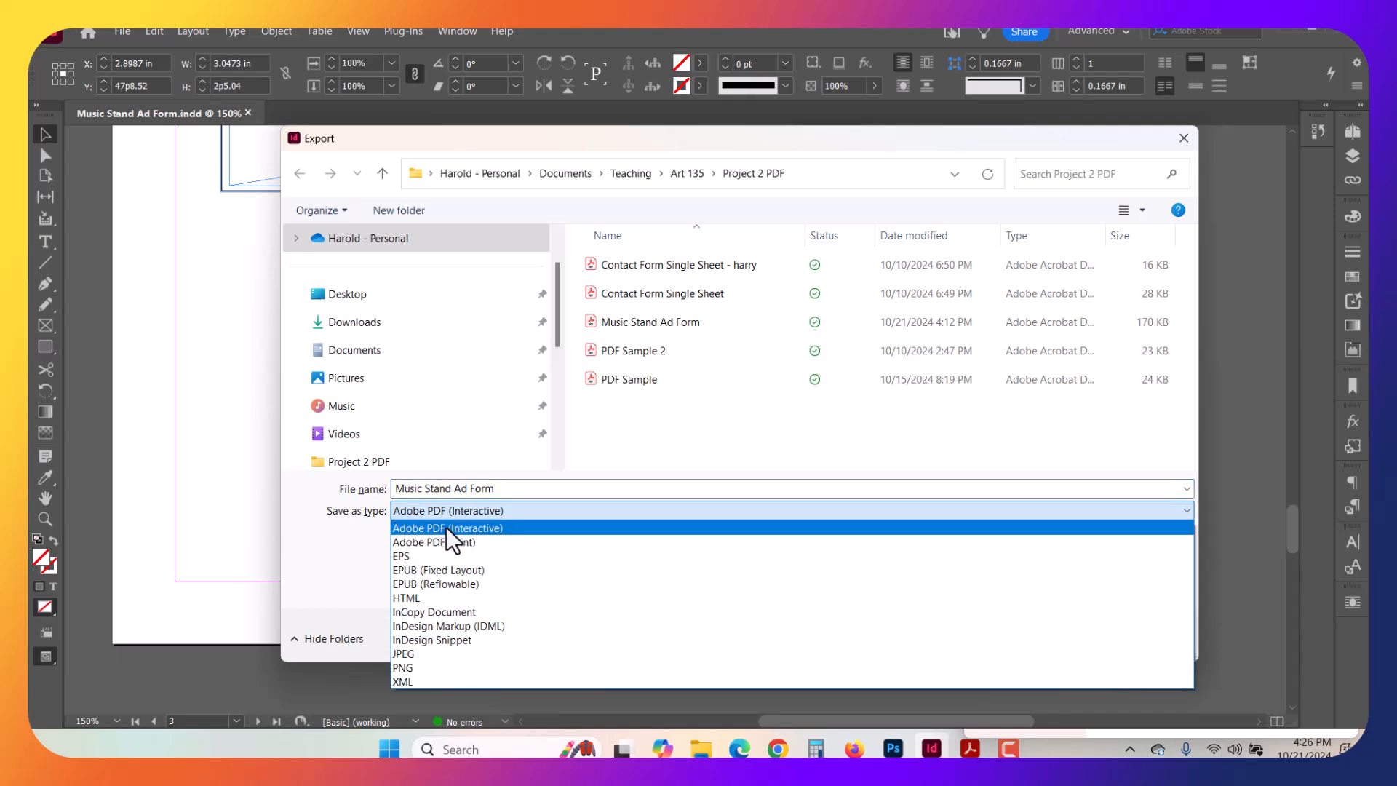
click(457, 530)
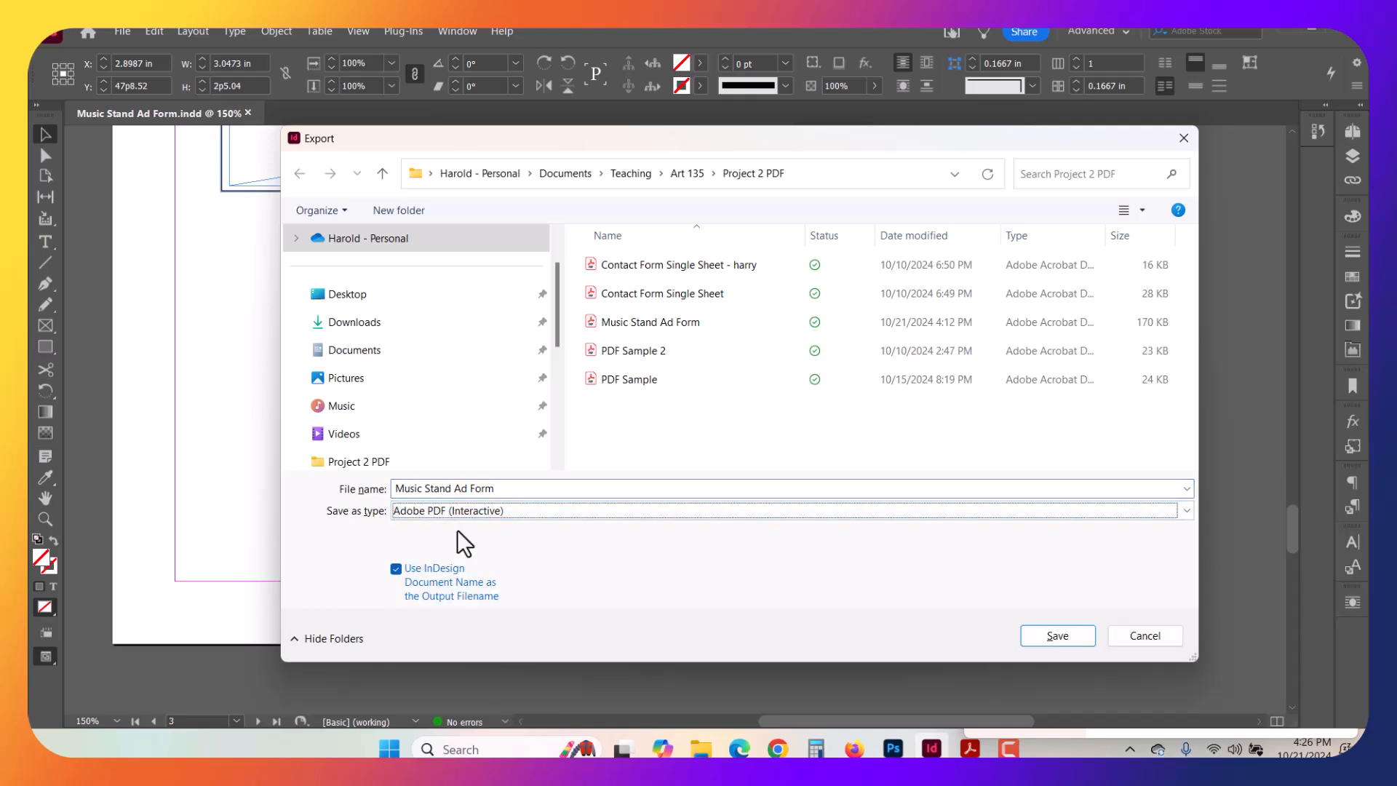
click(1058, 635)
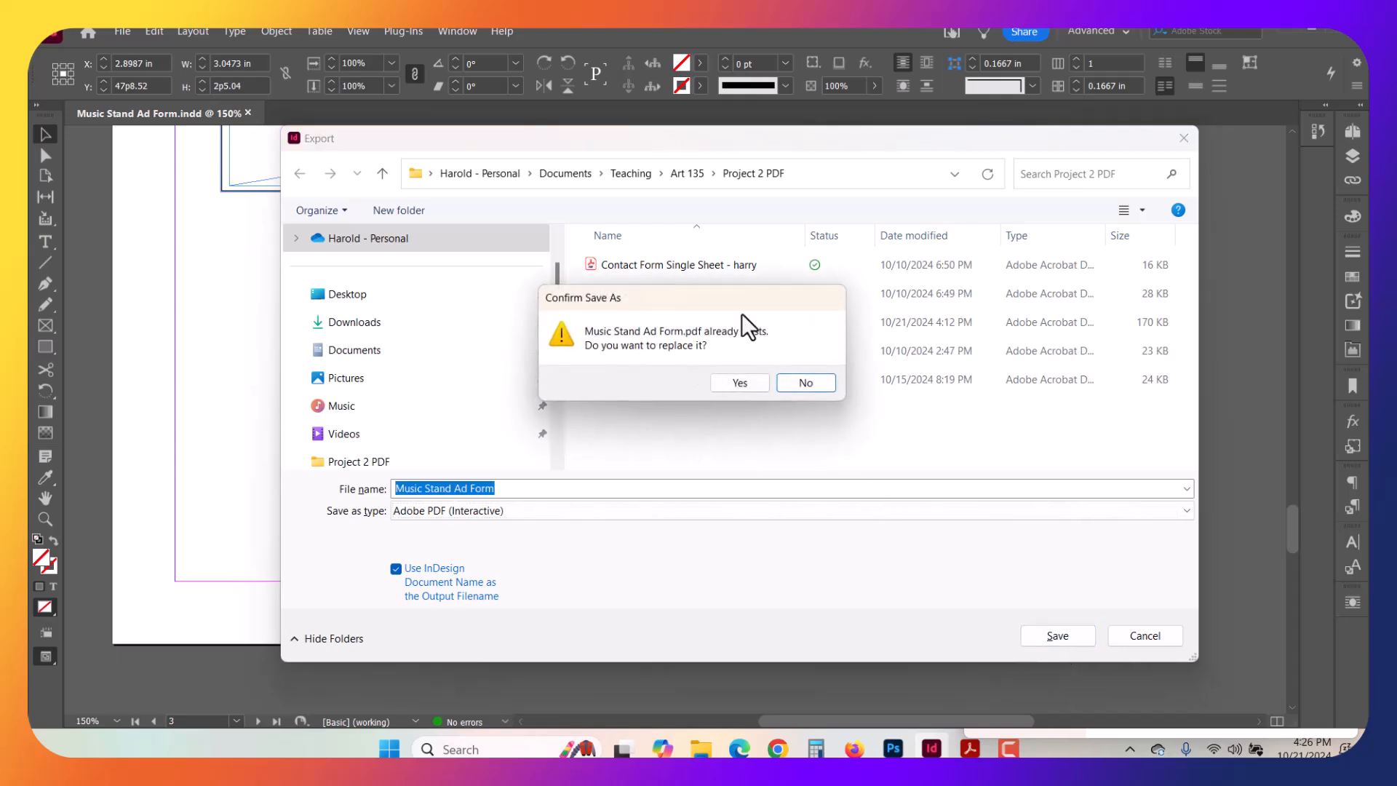
click(740, 382)
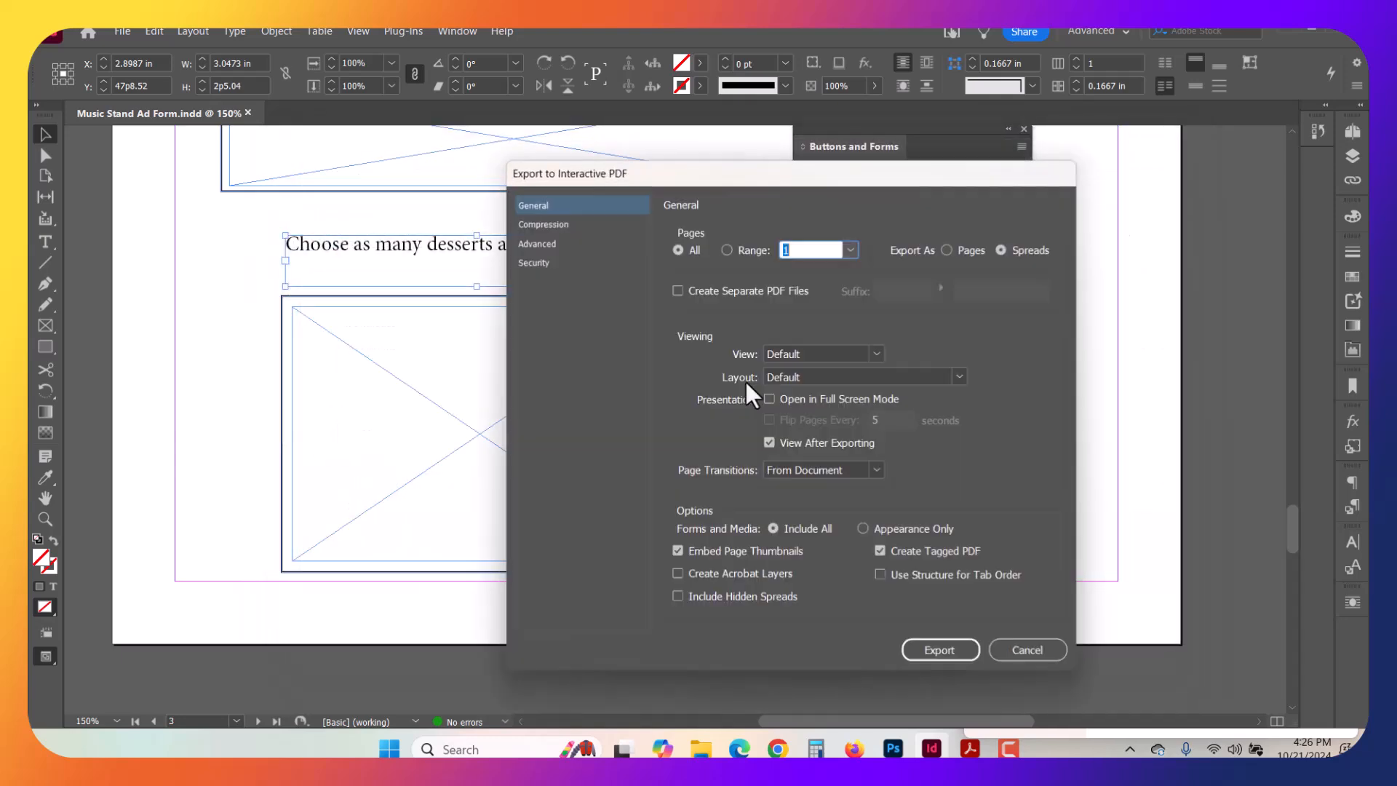
Export all pages as spreads to the interactive PDF, keeping Create Tagged PDF enabled
drag(744, 168, 709, 142)
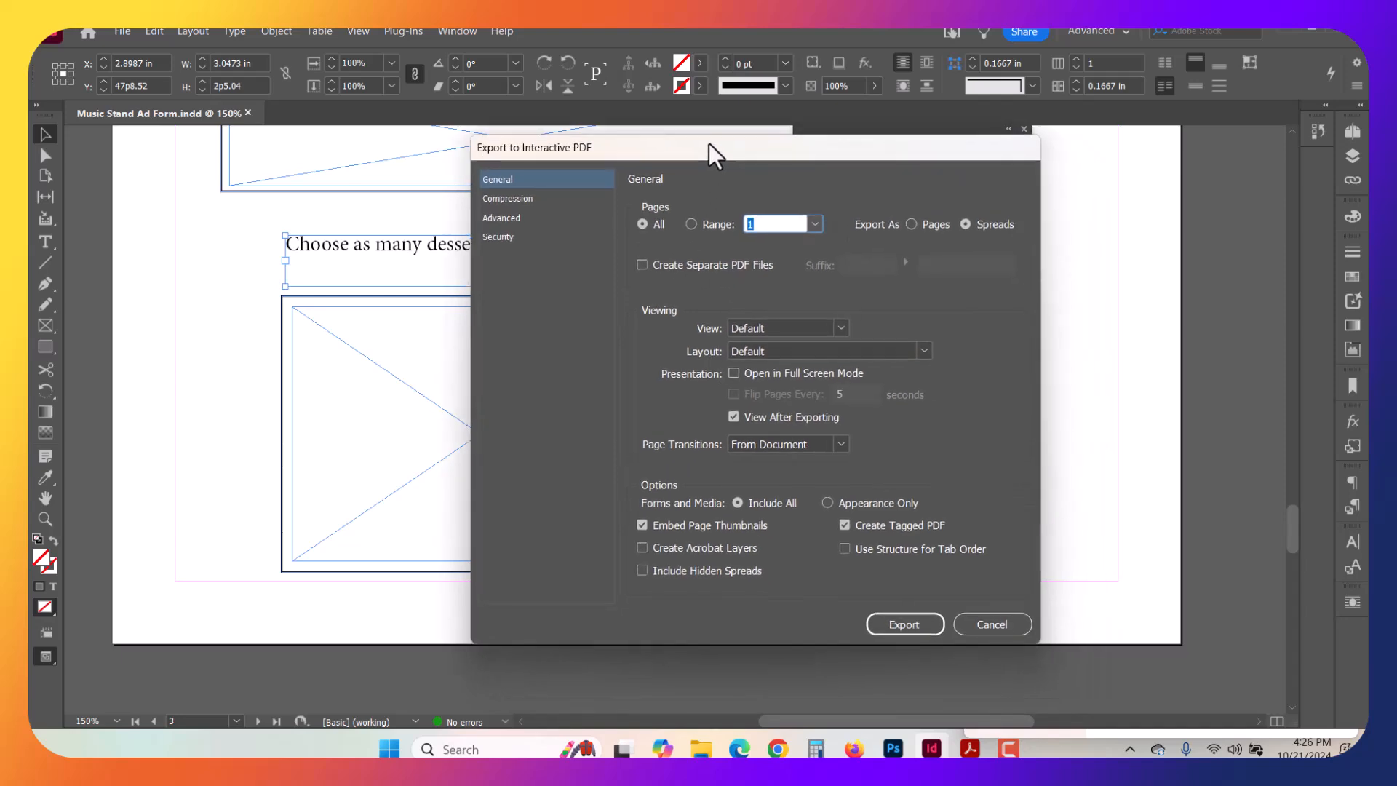
click(843, 524)
click(841, 525)
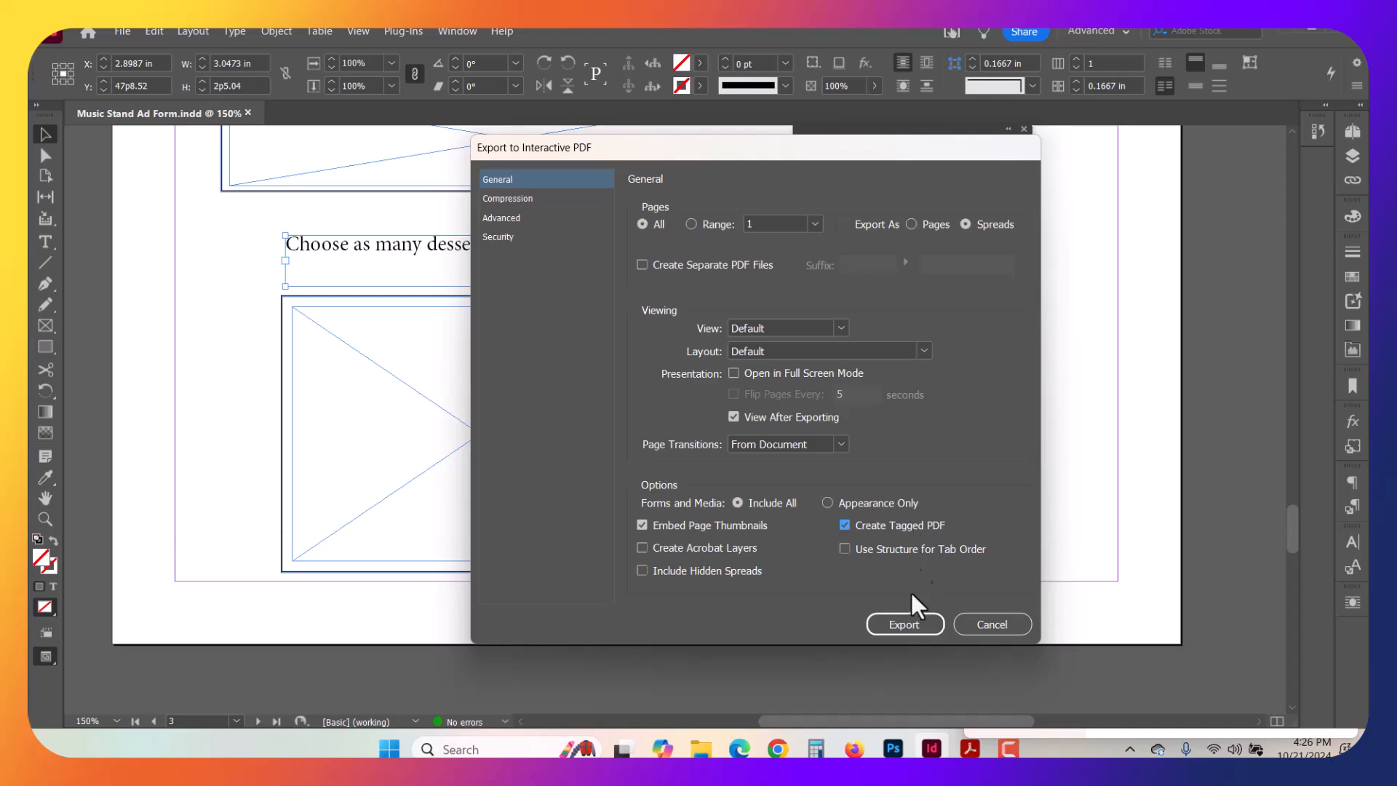
click(903, 623)
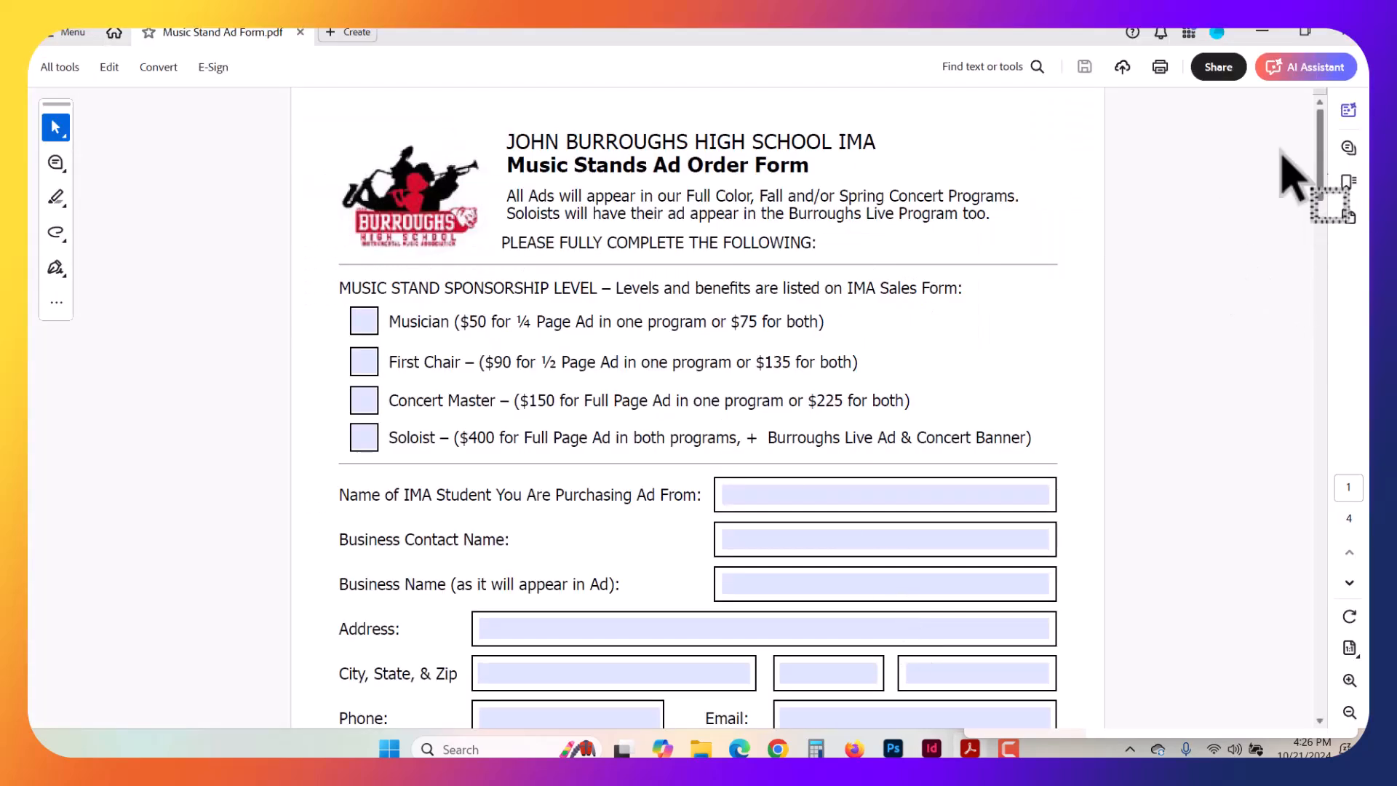
Test multiple selection in the exported PDF's desserts list box on page 3 by selecting cake, ice cream and fruit together
scroll(996, 416, down, 3)
scroll(1009, 421, down, 6)
drag(1318, 247, 1351, 698)
scroll(1095, 582, up, 15)
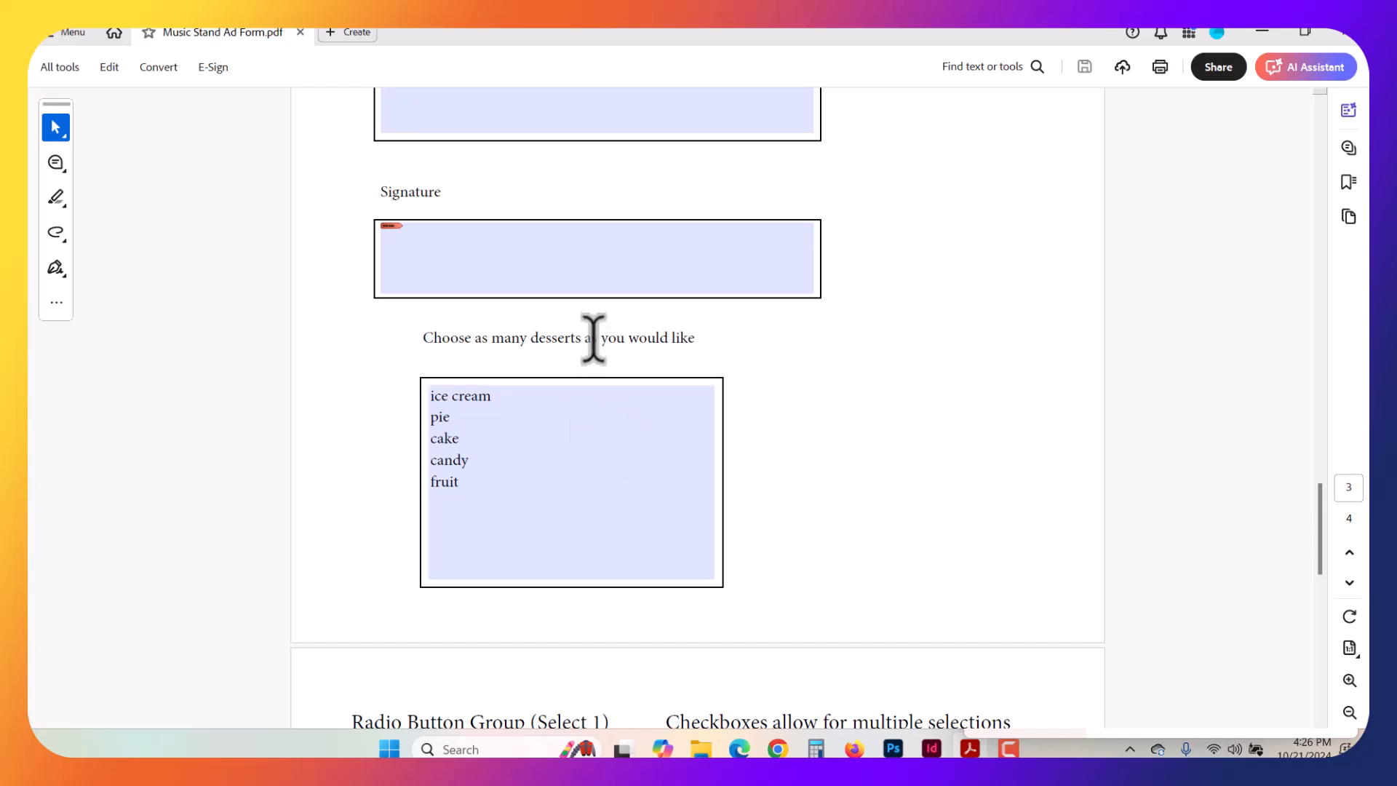
triple_click(593, 335)
click(1030, 396)
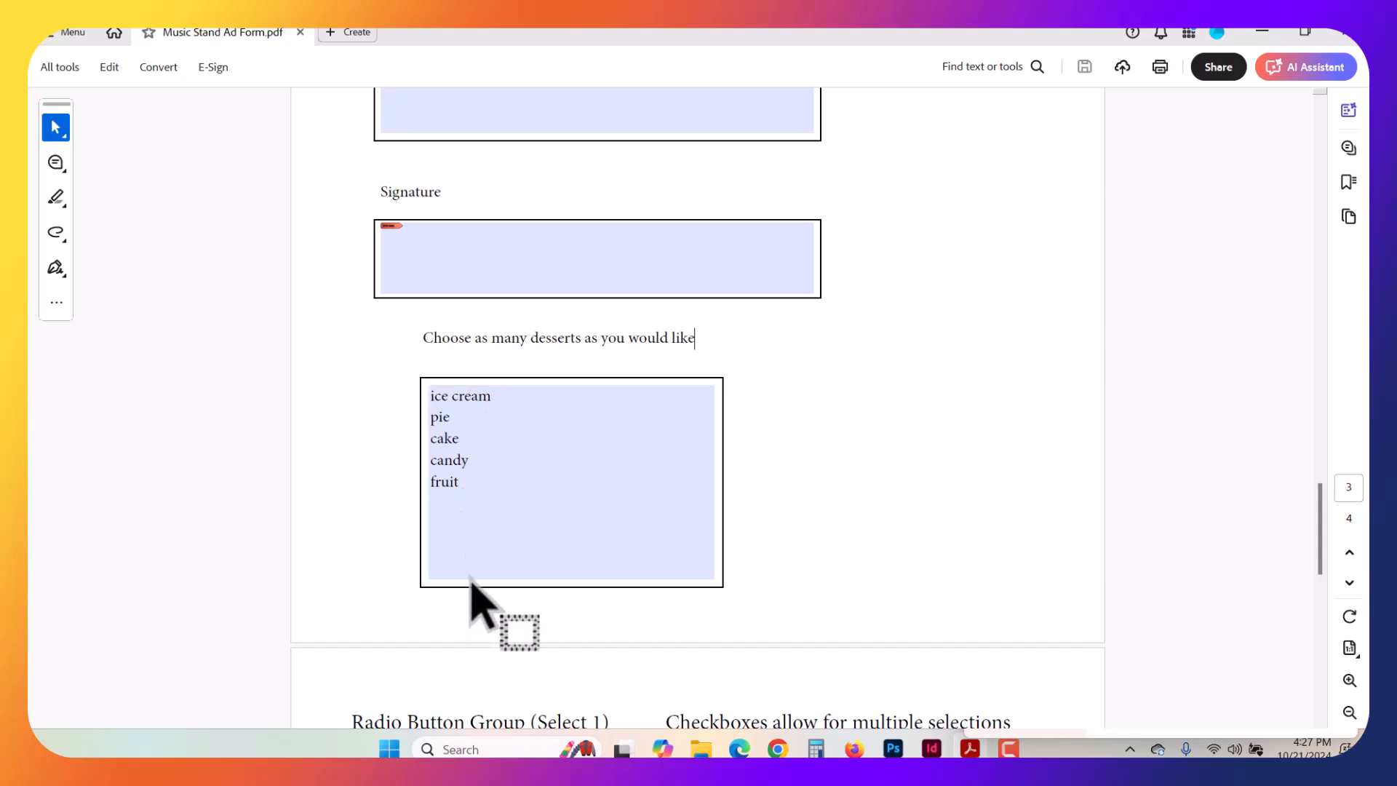
click(459, 481)
click(458, 436)
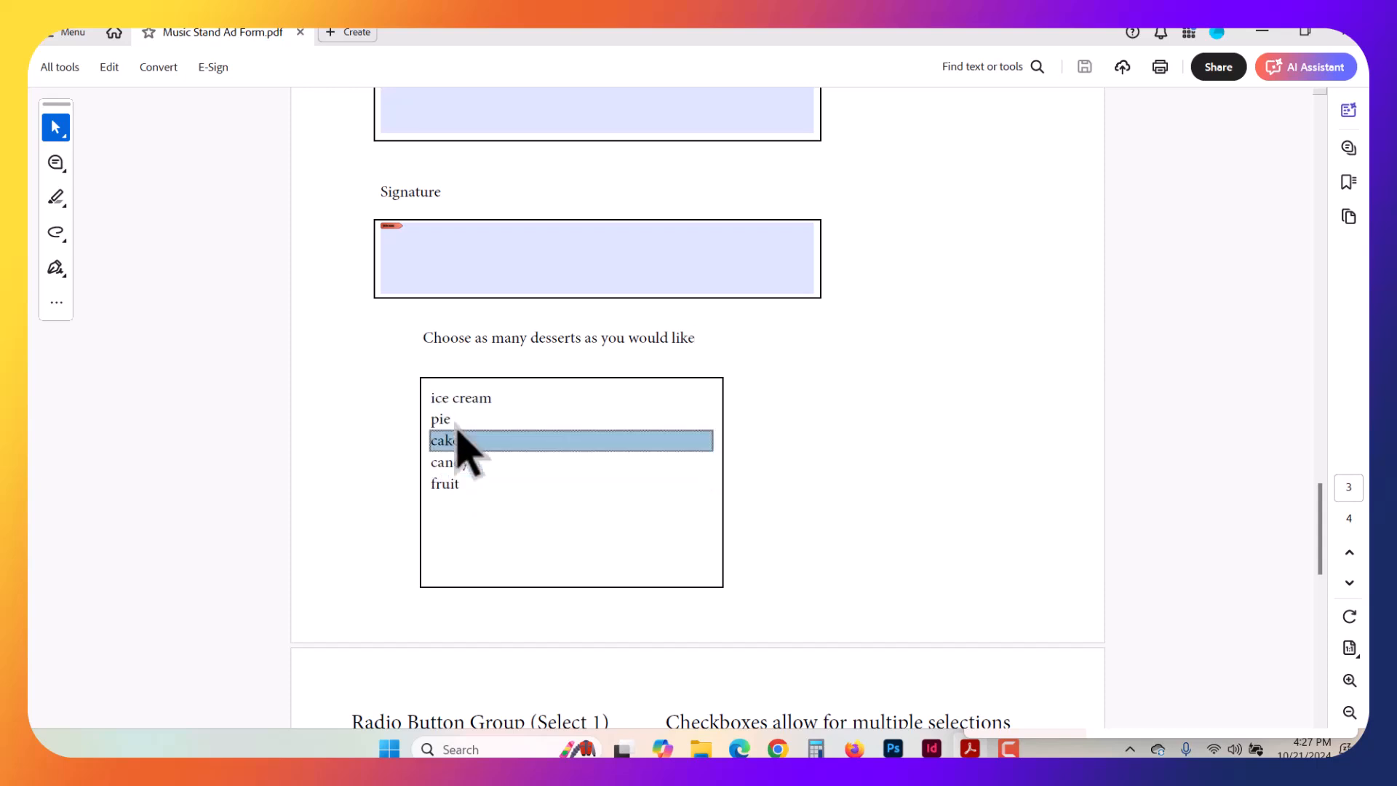
click(459, 419)
click(458, 440)
ctrl+click(471, 396)
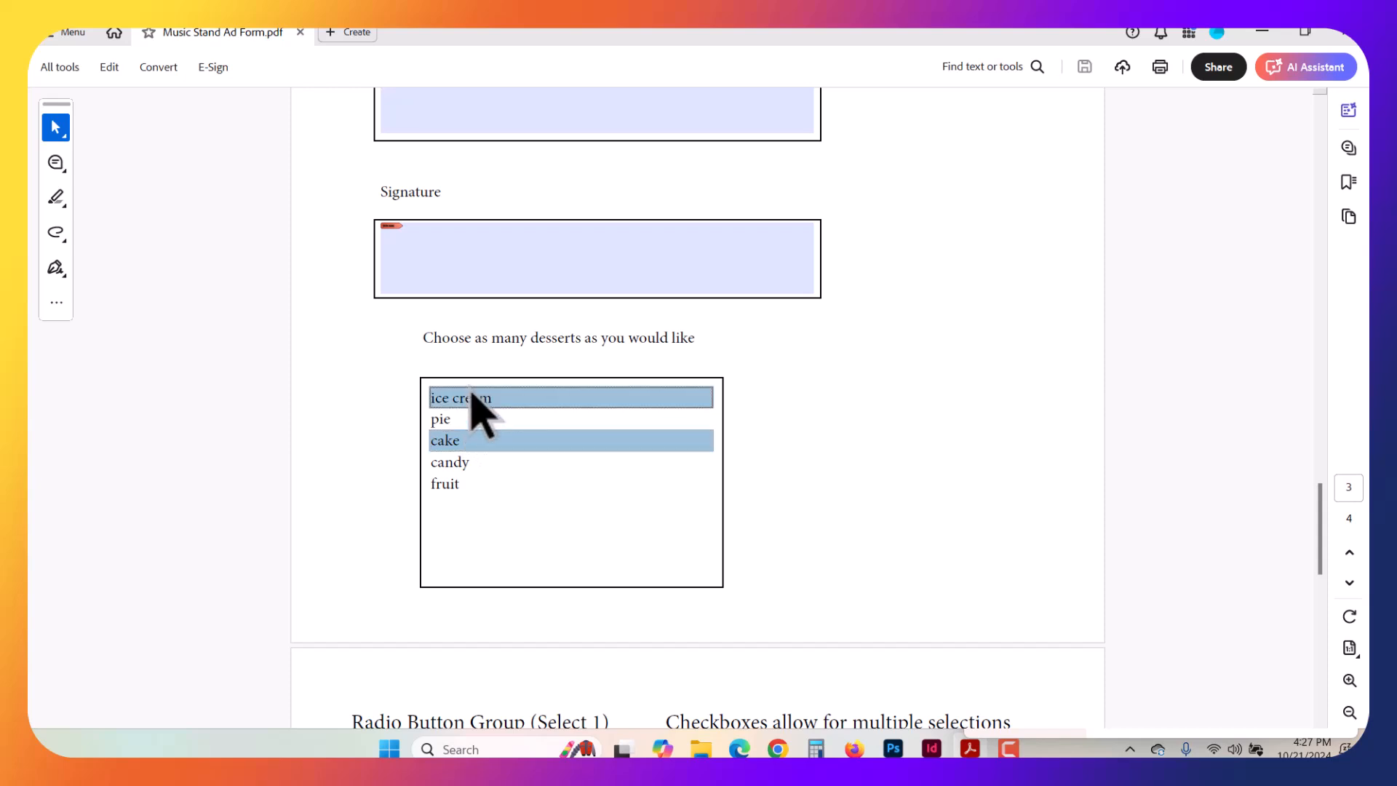
ctrl+click(452, 482)
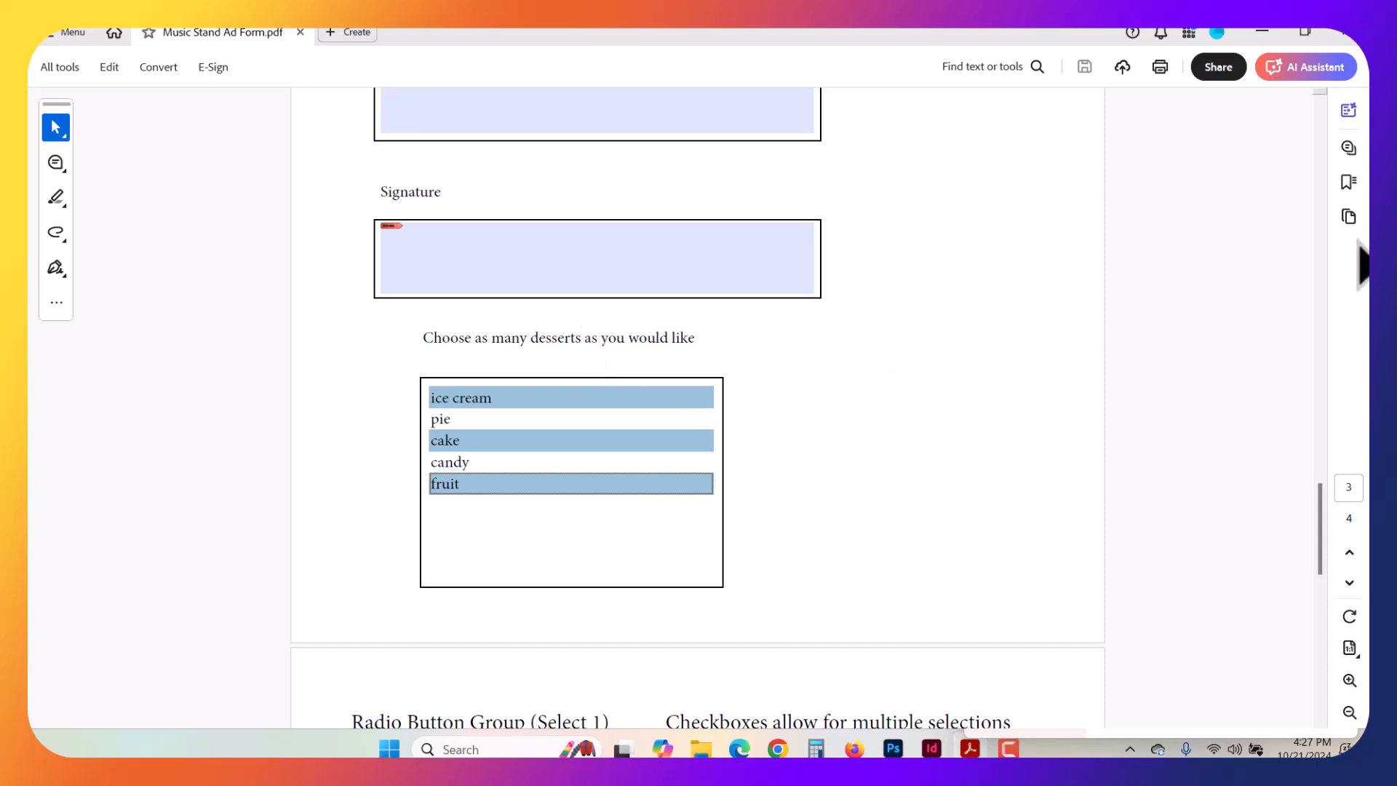
Close the PDF without saving the changes and switch back to InDesign
click(300, 32)
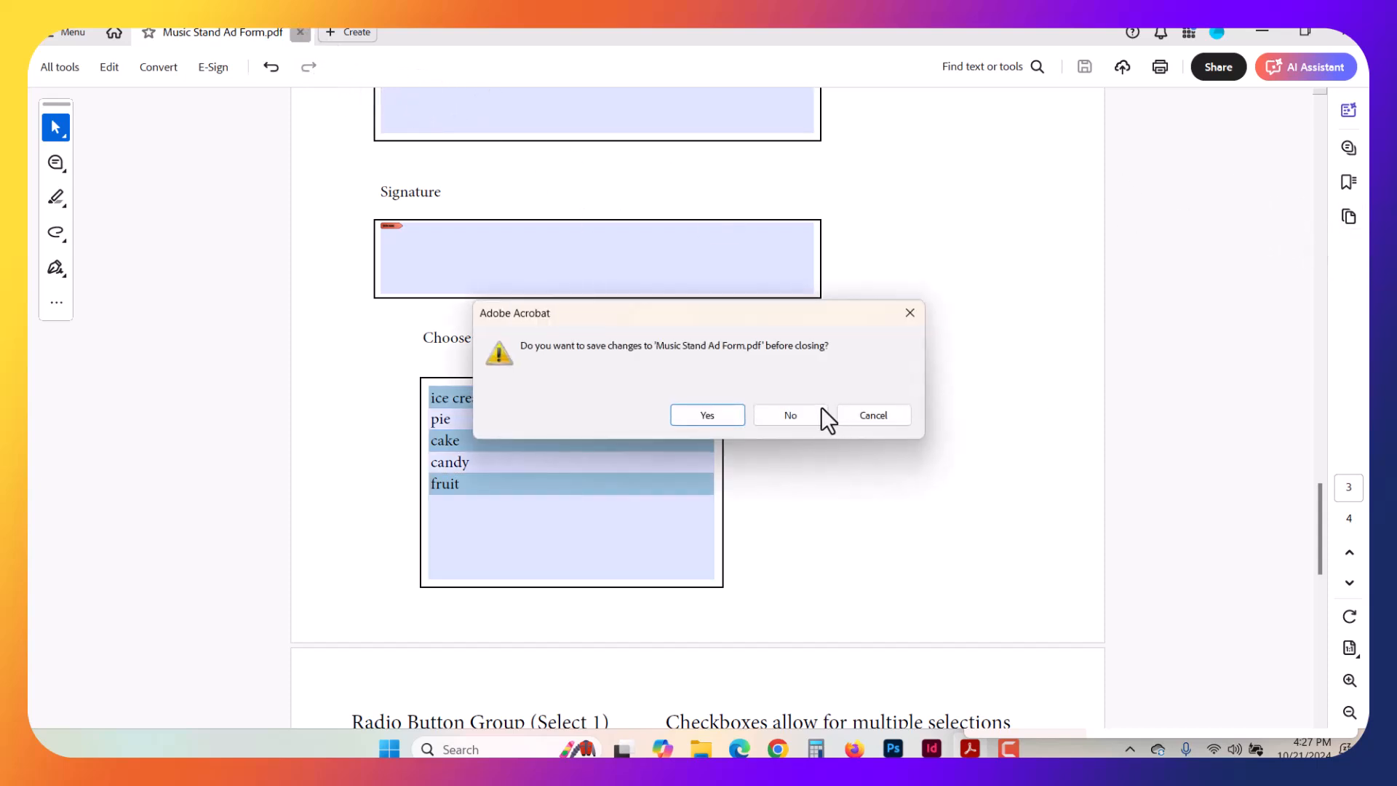
click(802, 412)
click(931, 748)
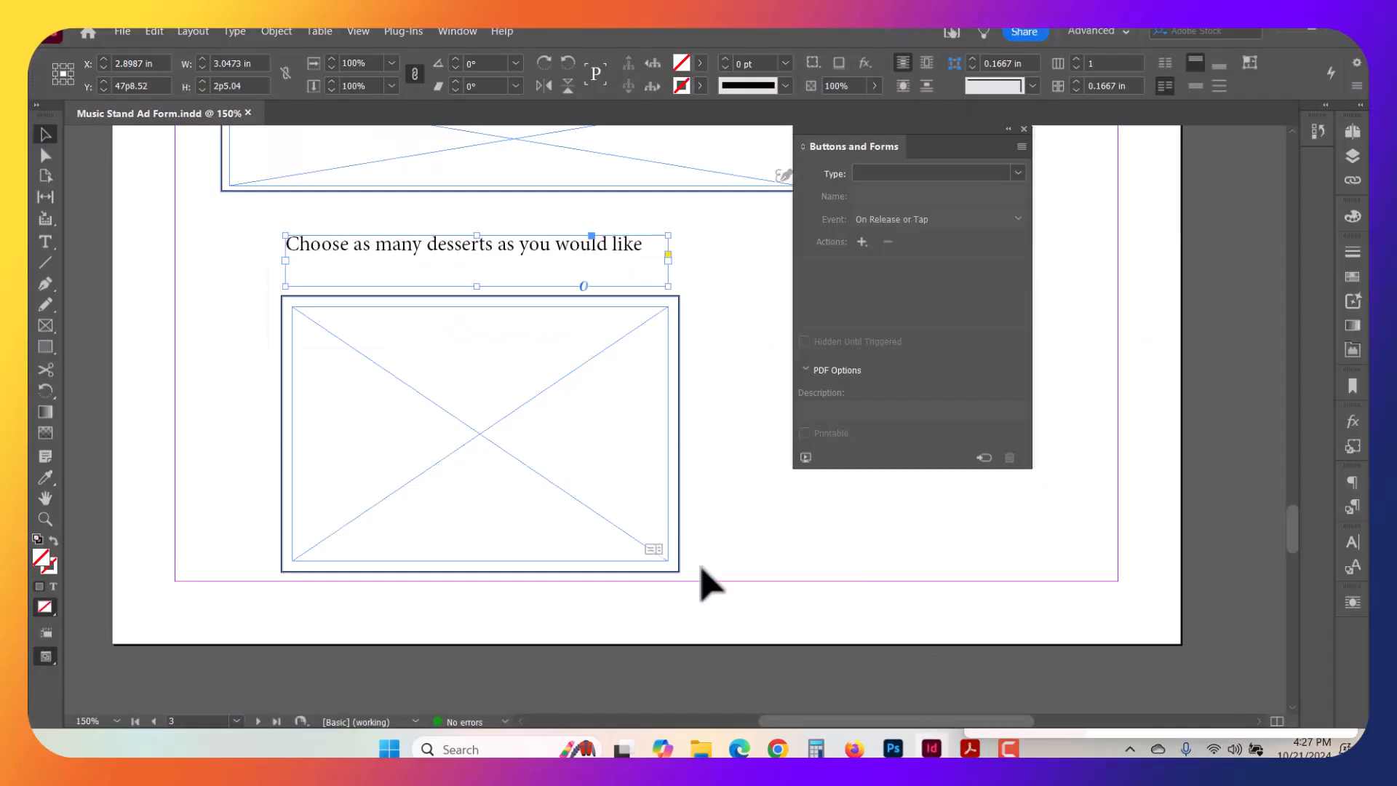
Shorten the desserts list box together with its outer frame to a height of about 3p6
click(592, 562)
drag(481, 573, 504, 369)
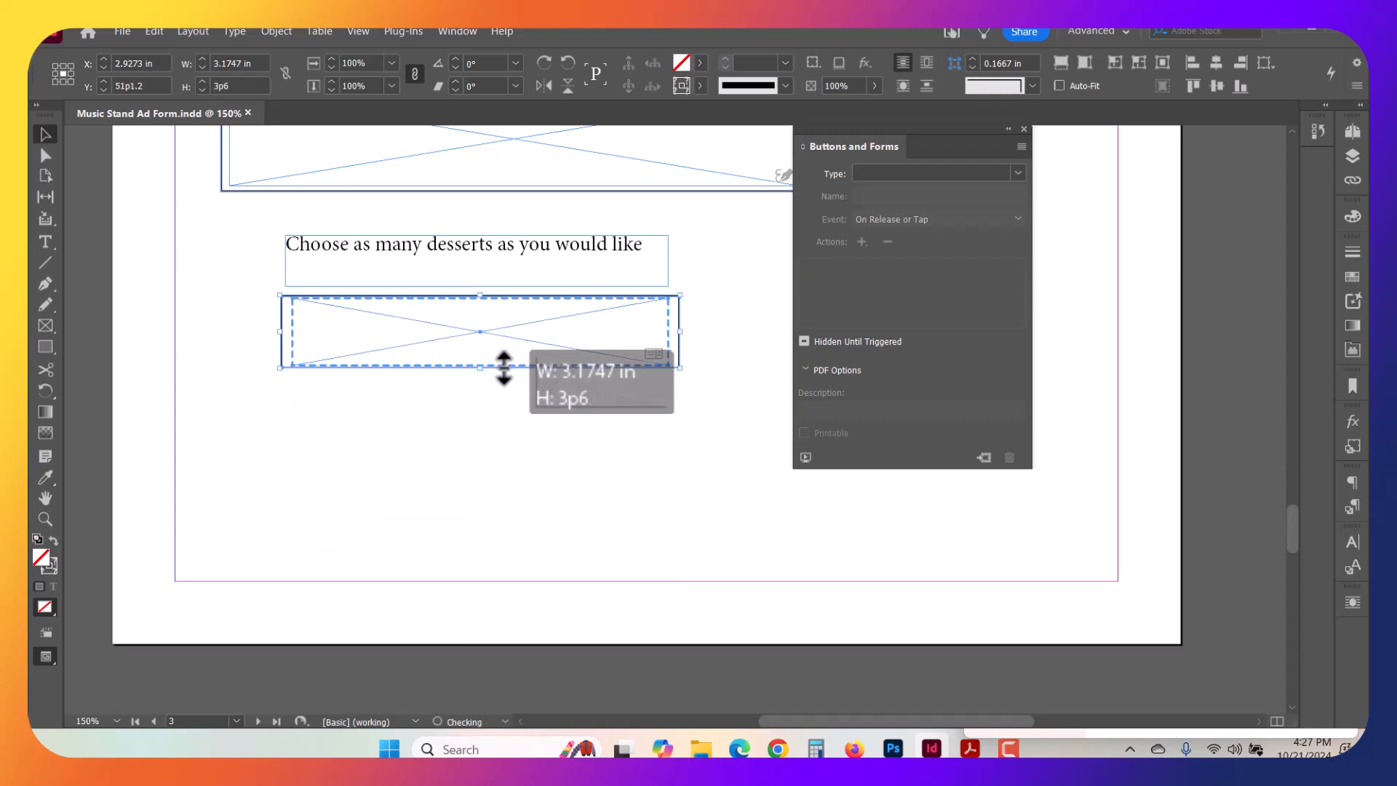
click(508, 438)
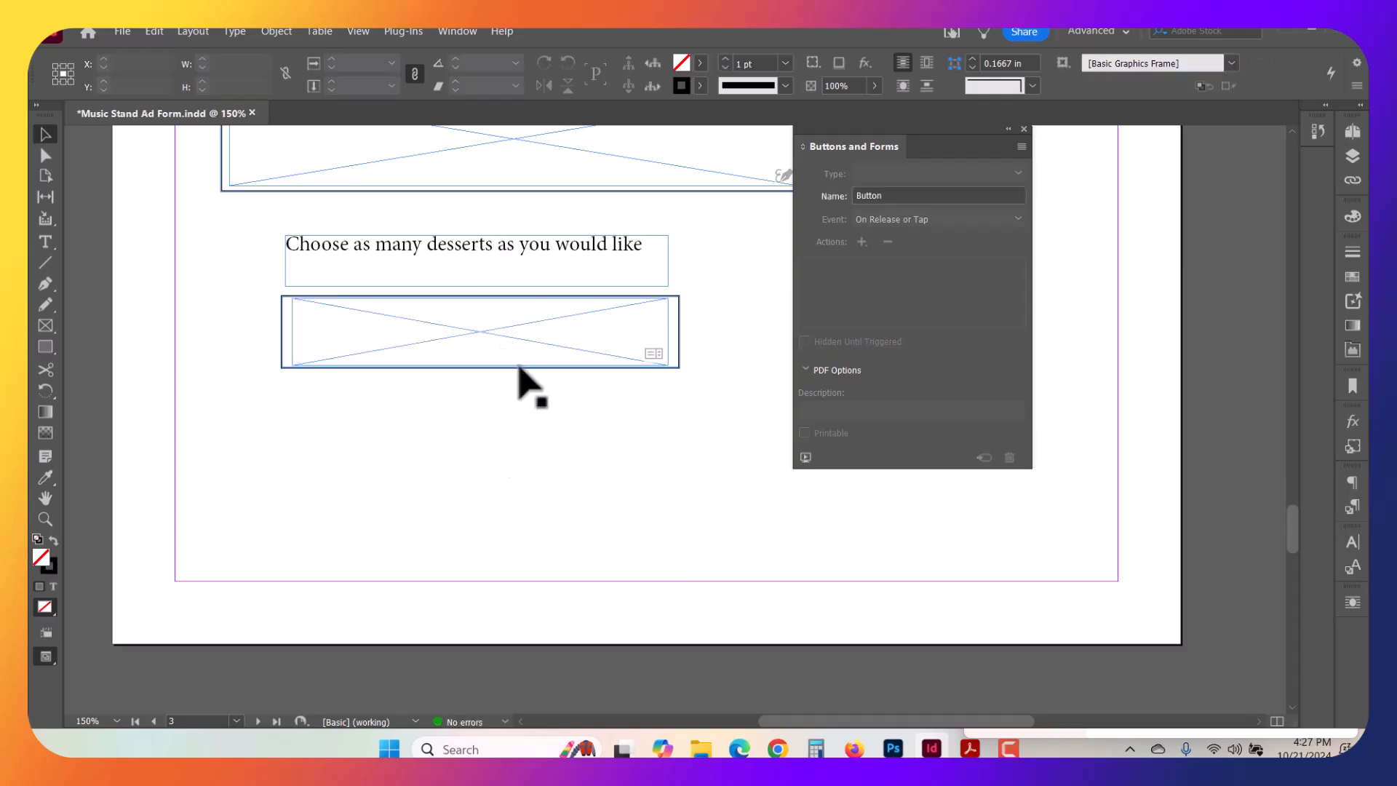
Export the document again as an interactive PDF, replacing the existing Music Stand Ad Form PDF
key(ctrl+e)
click(1044, 633)
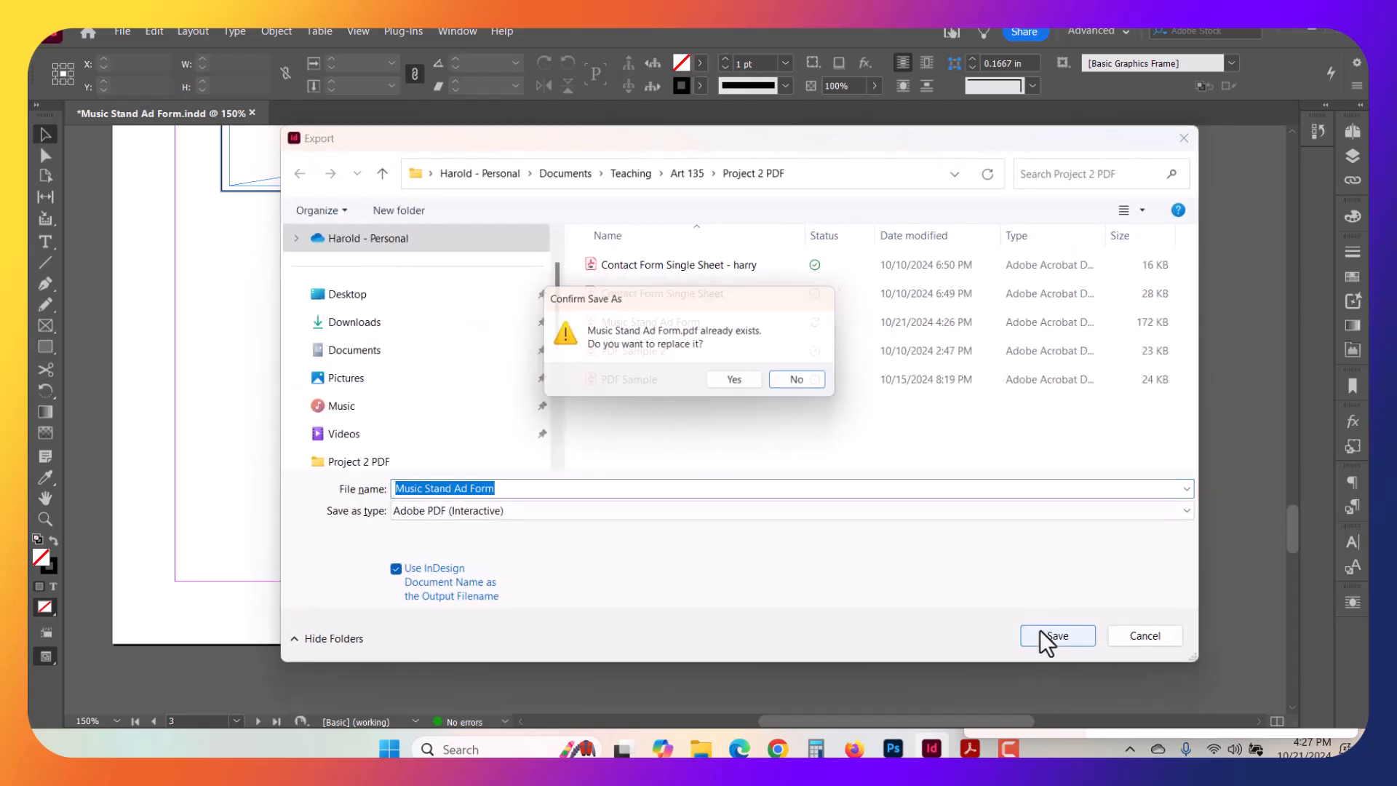
click(762, 384)
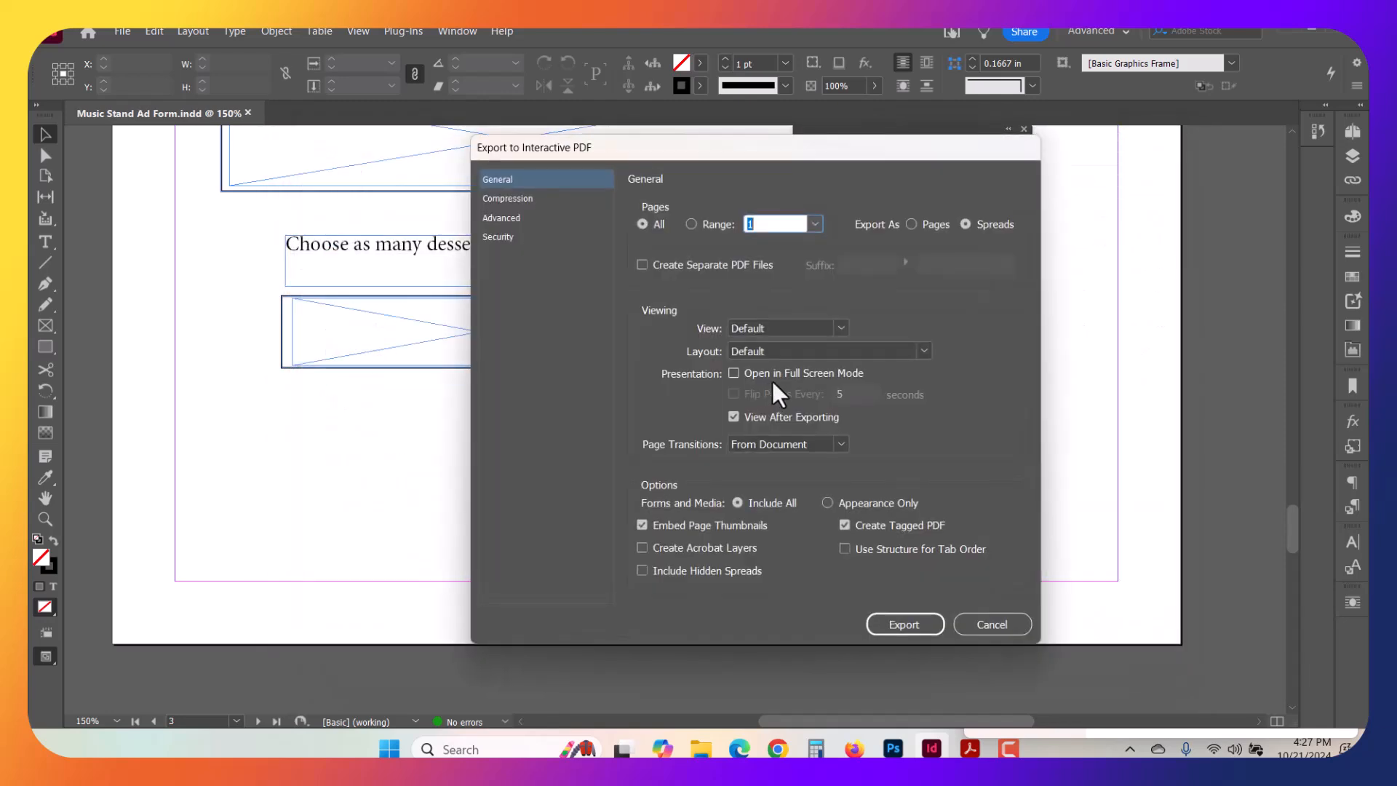
click(909, 627)
Test the shortened desserts list box in the new PDF by scrolling through its items and selecting several of them
scroll(939, 546, down, 15)
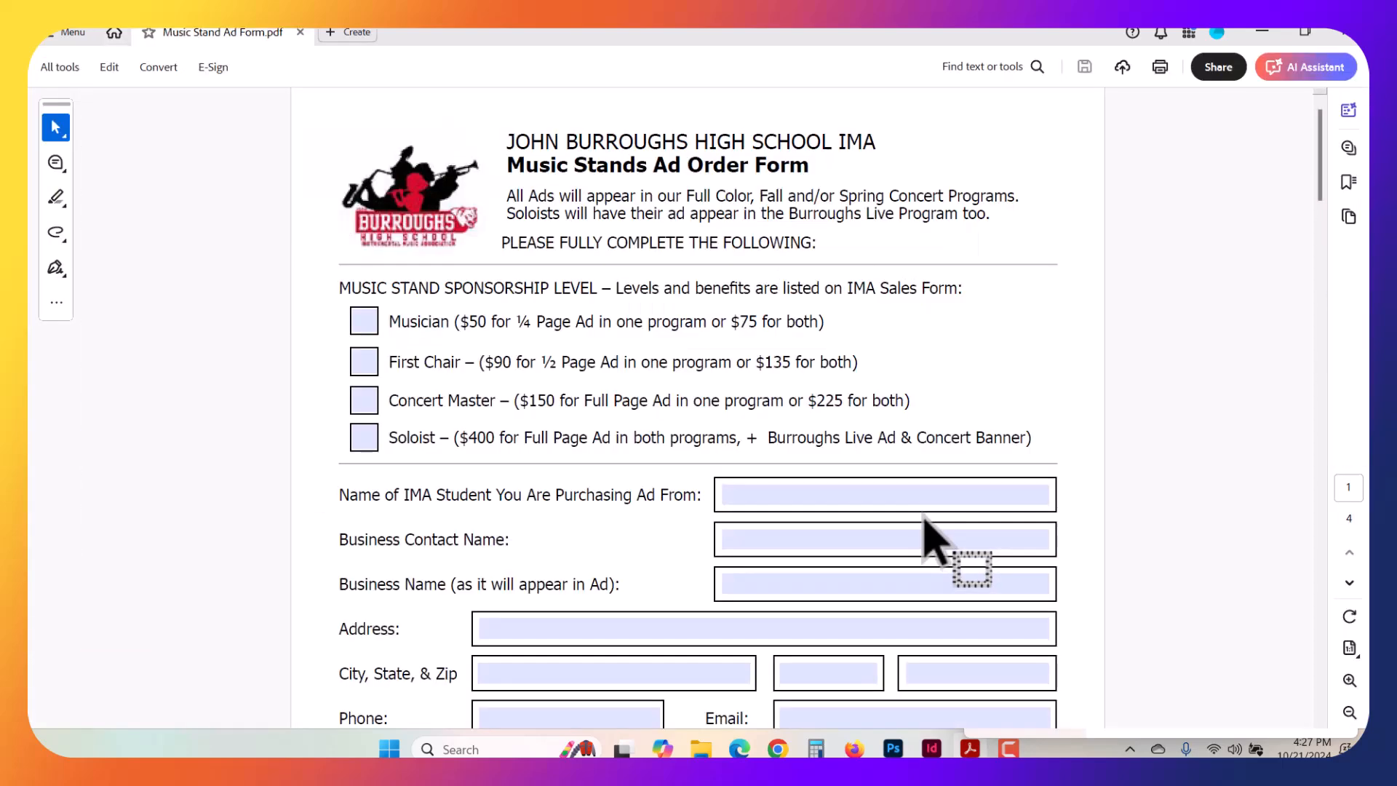
scroll(938, 523, down, 15)
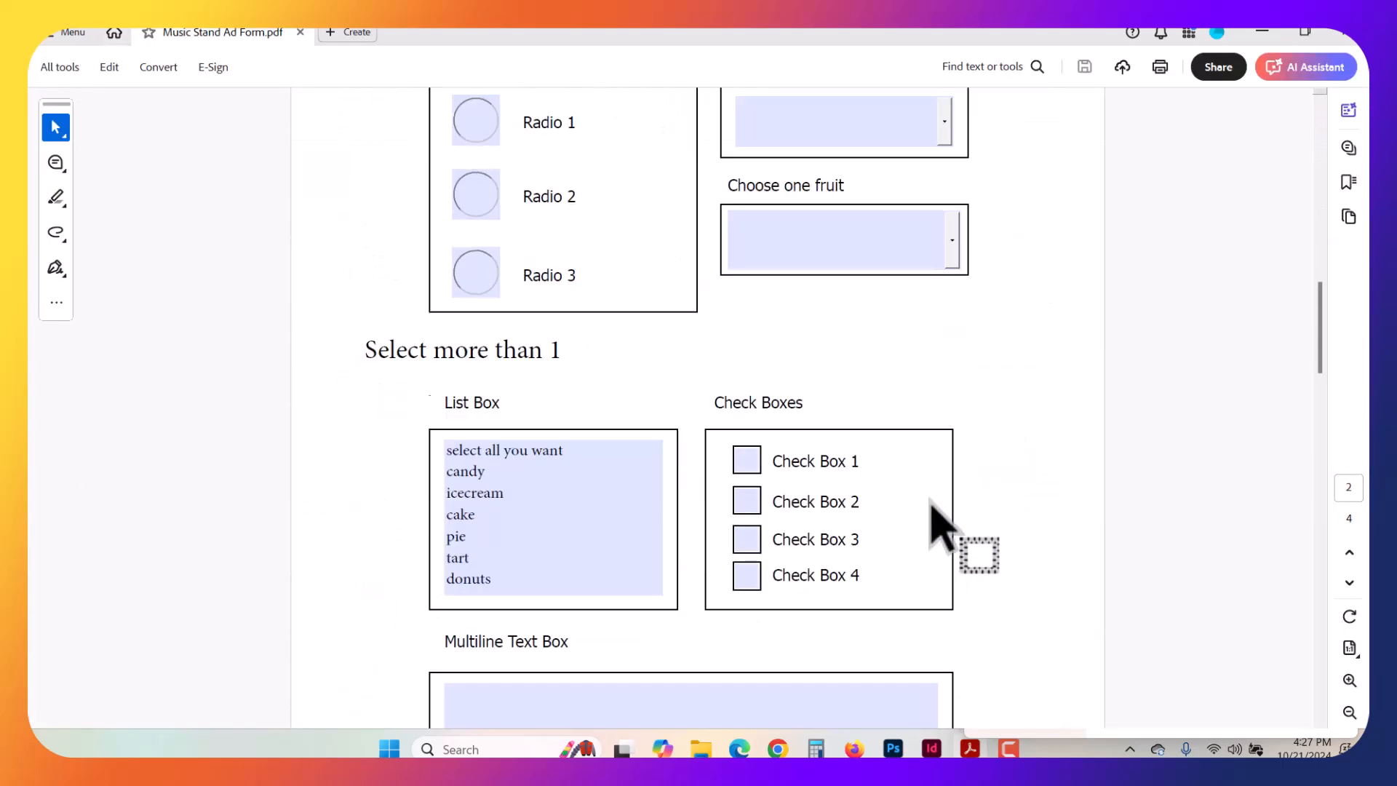
scroll(939, 531, down, 5)
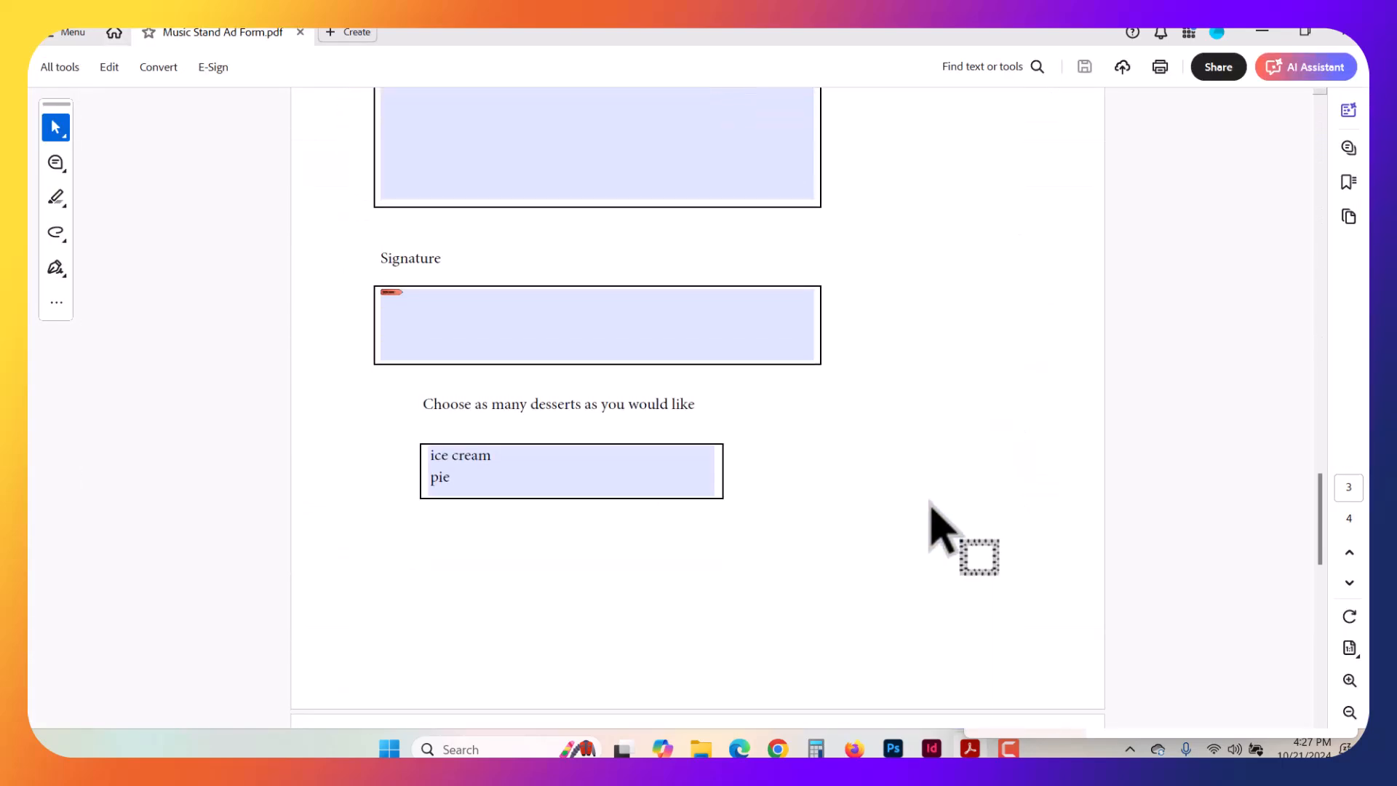
click(634, 474)
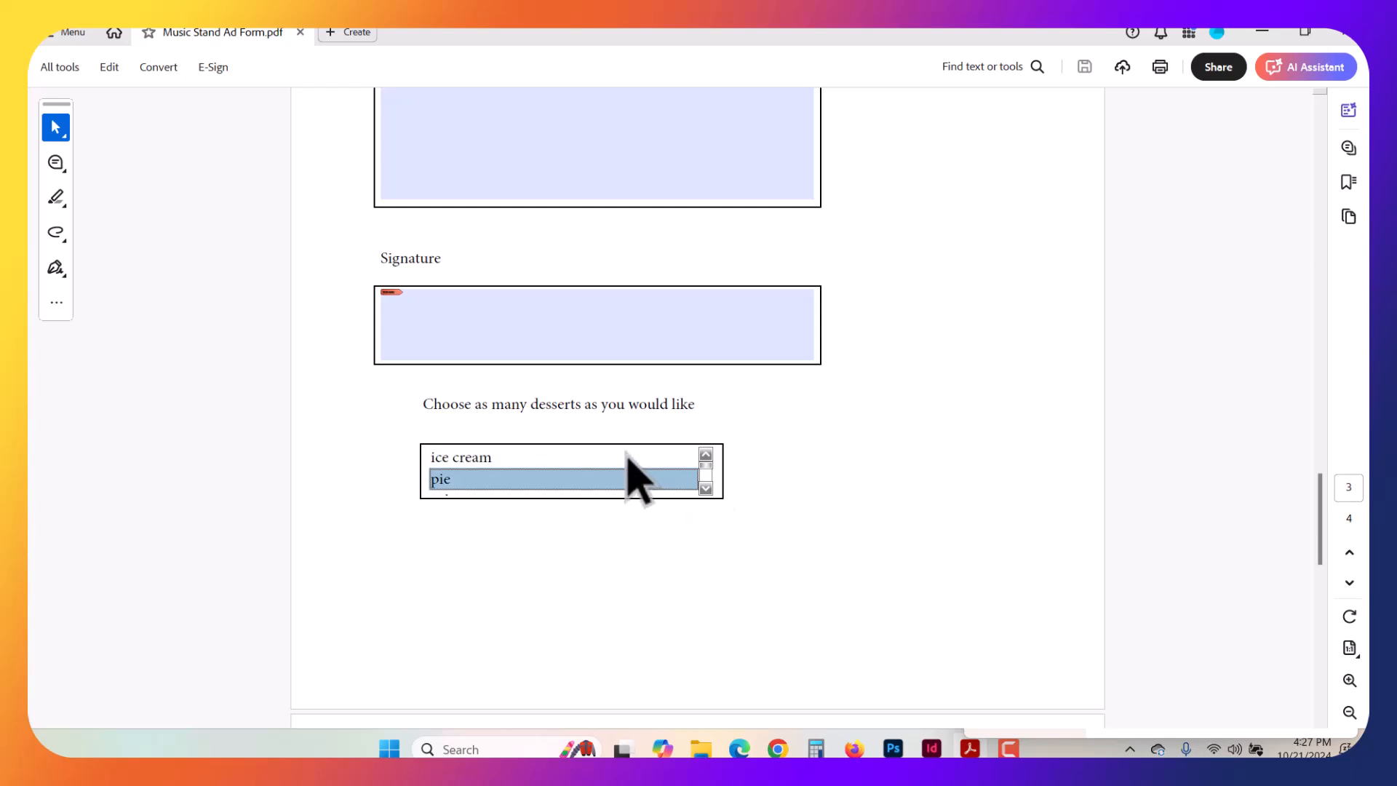
click(627, 456)
click(706, 476)
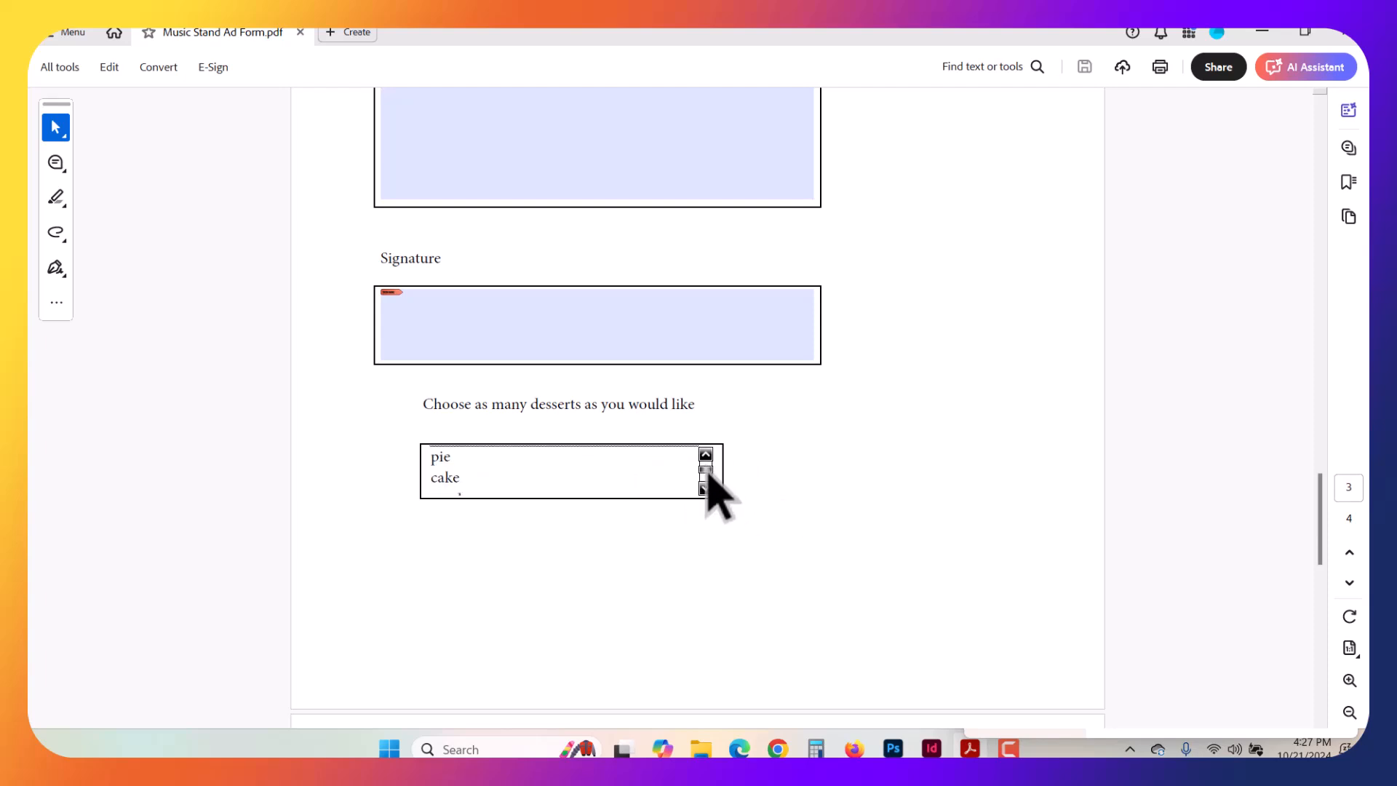
drag(706, 481, 710, 466)
click(611, 479)
click(619, 458)
click(706, 488)
click(633, 480)
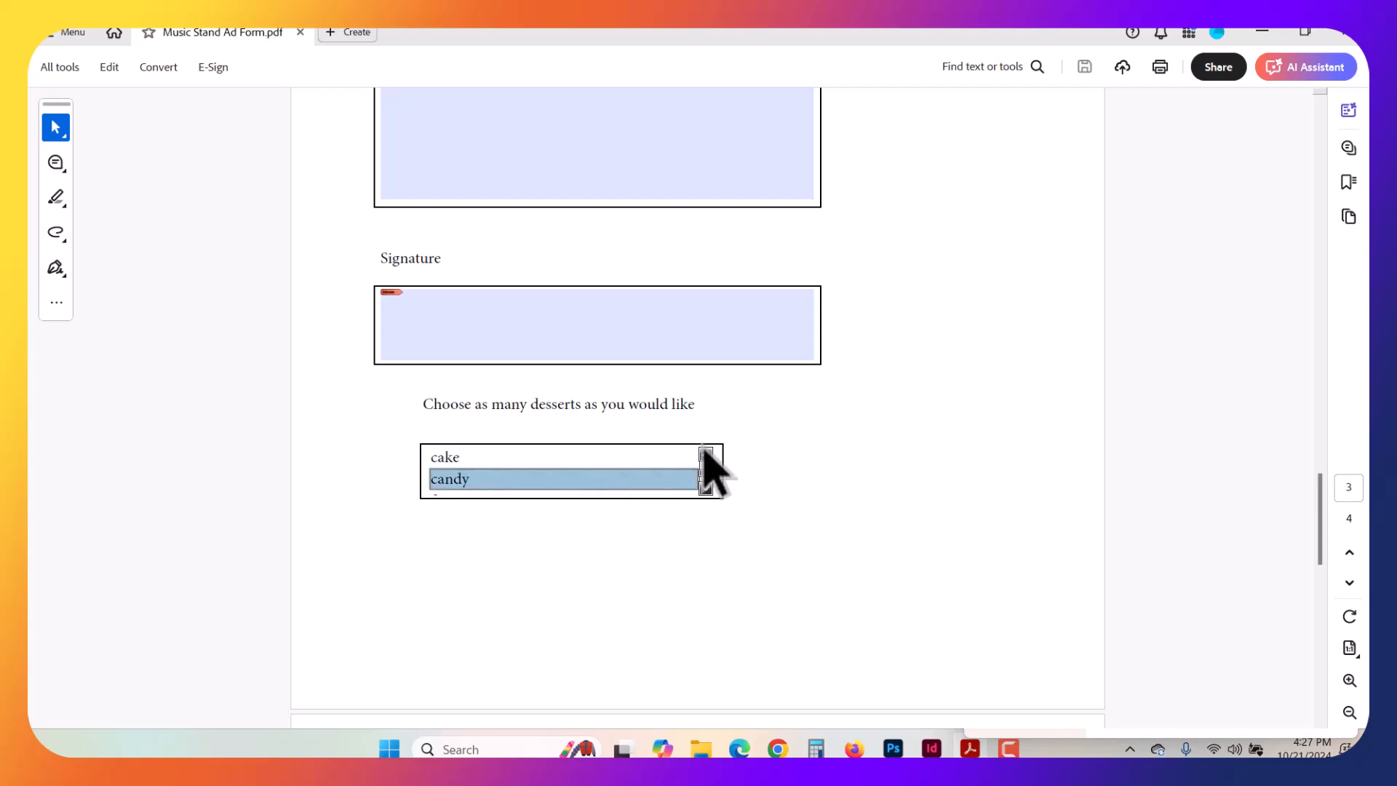
click(706, 454)
click(706, 454)
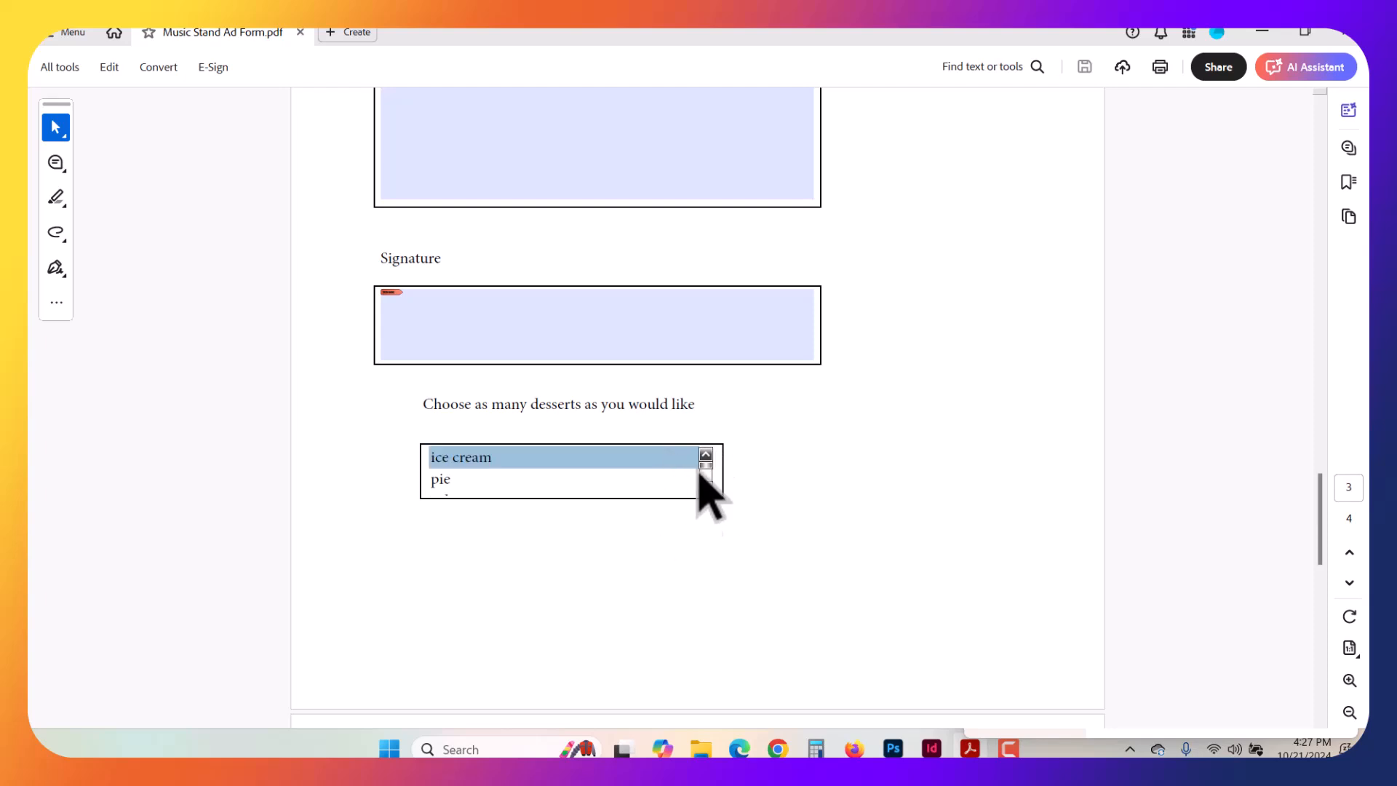
Expand the Combo Box Select Field on page 3 to compare it with the desserts list box
scroll(739, 510, up, 10)
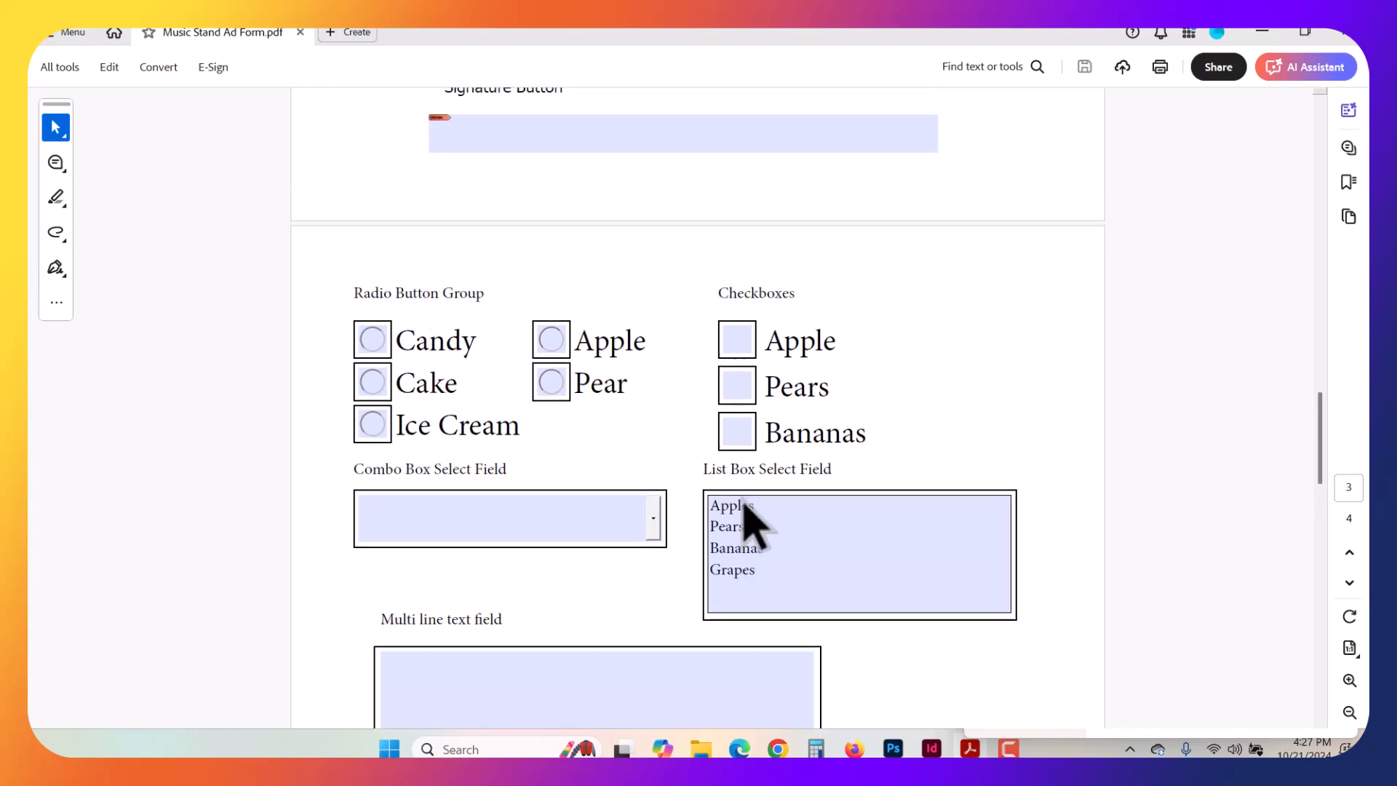
scroll(795, 536, up, 3)
scroll(661, 579, down, 2)
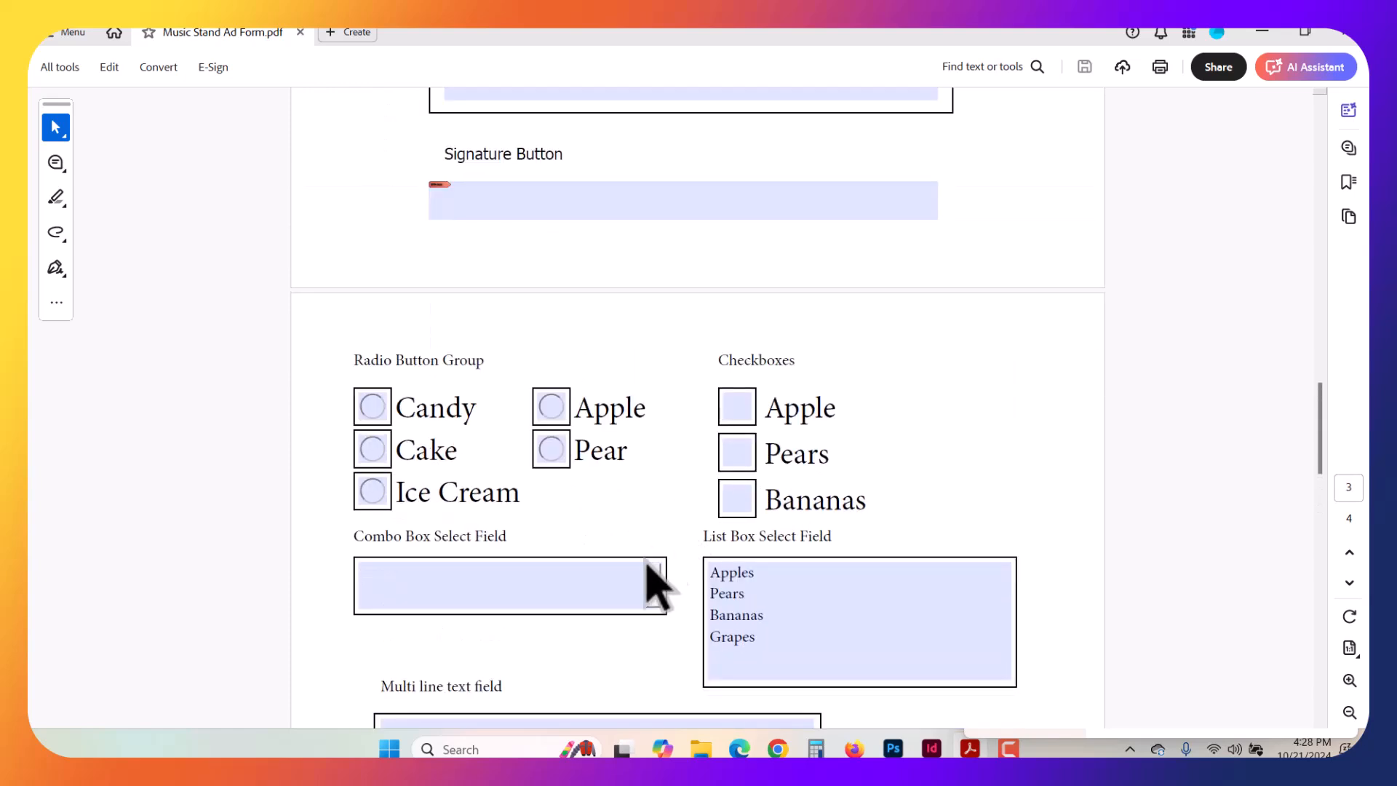
click(649, 579)
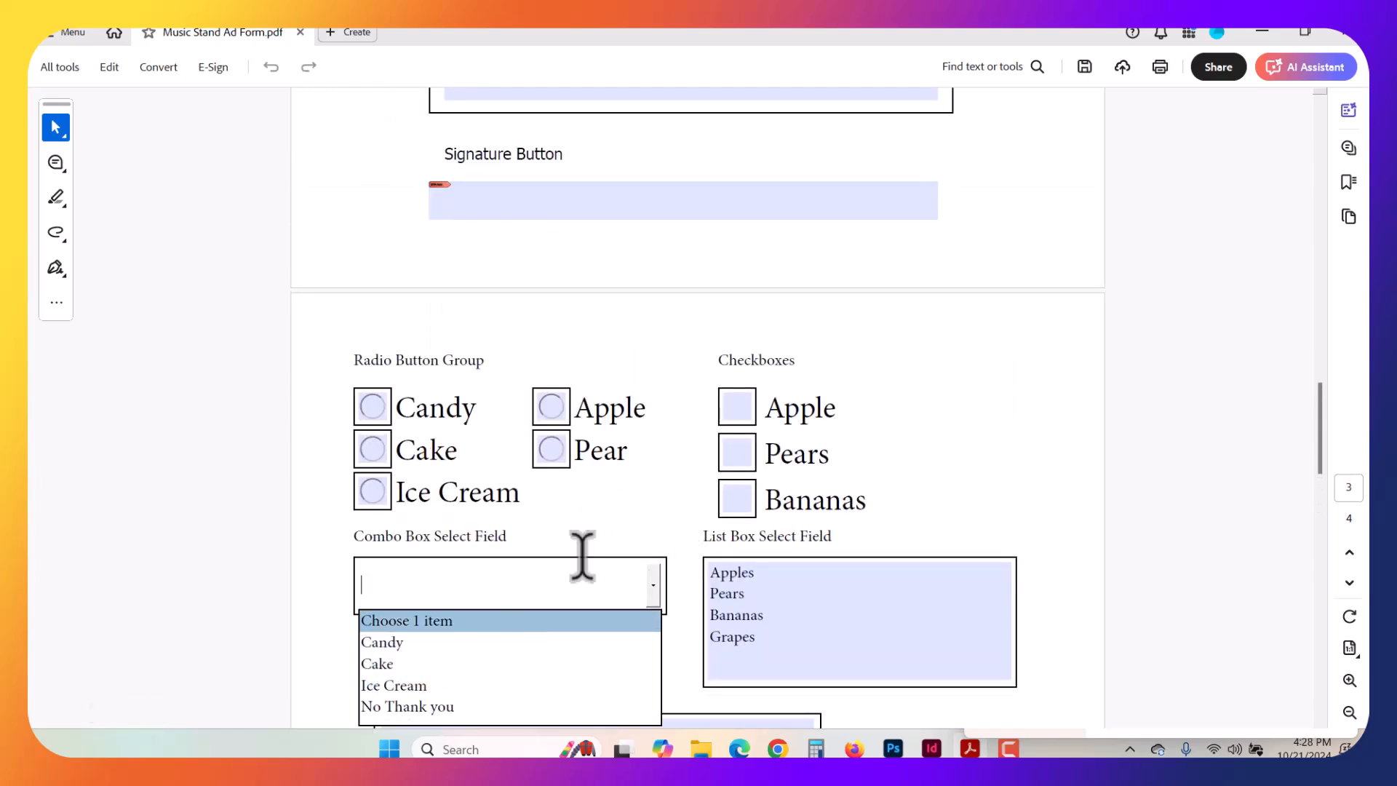
scroll(857, 561, down, 10)
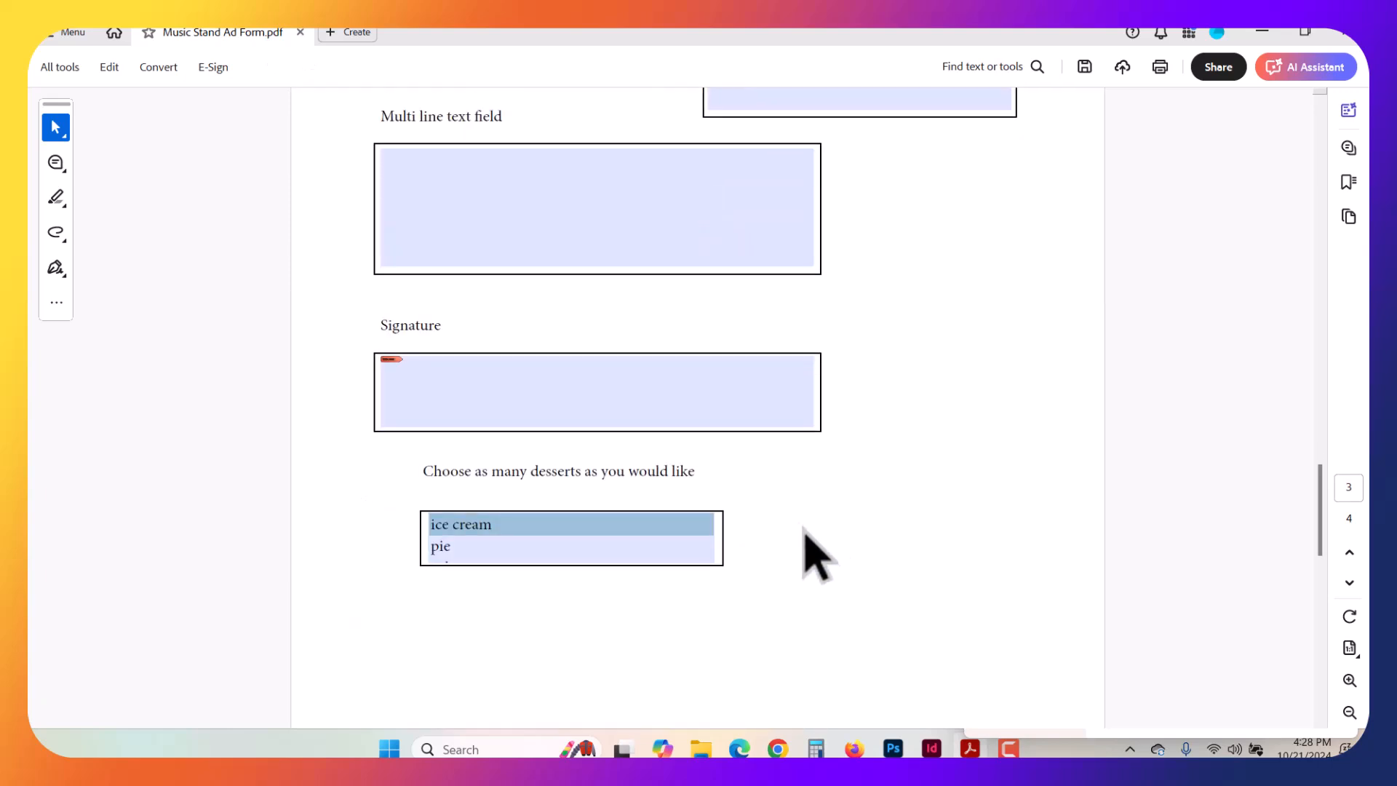
click(665, 516)
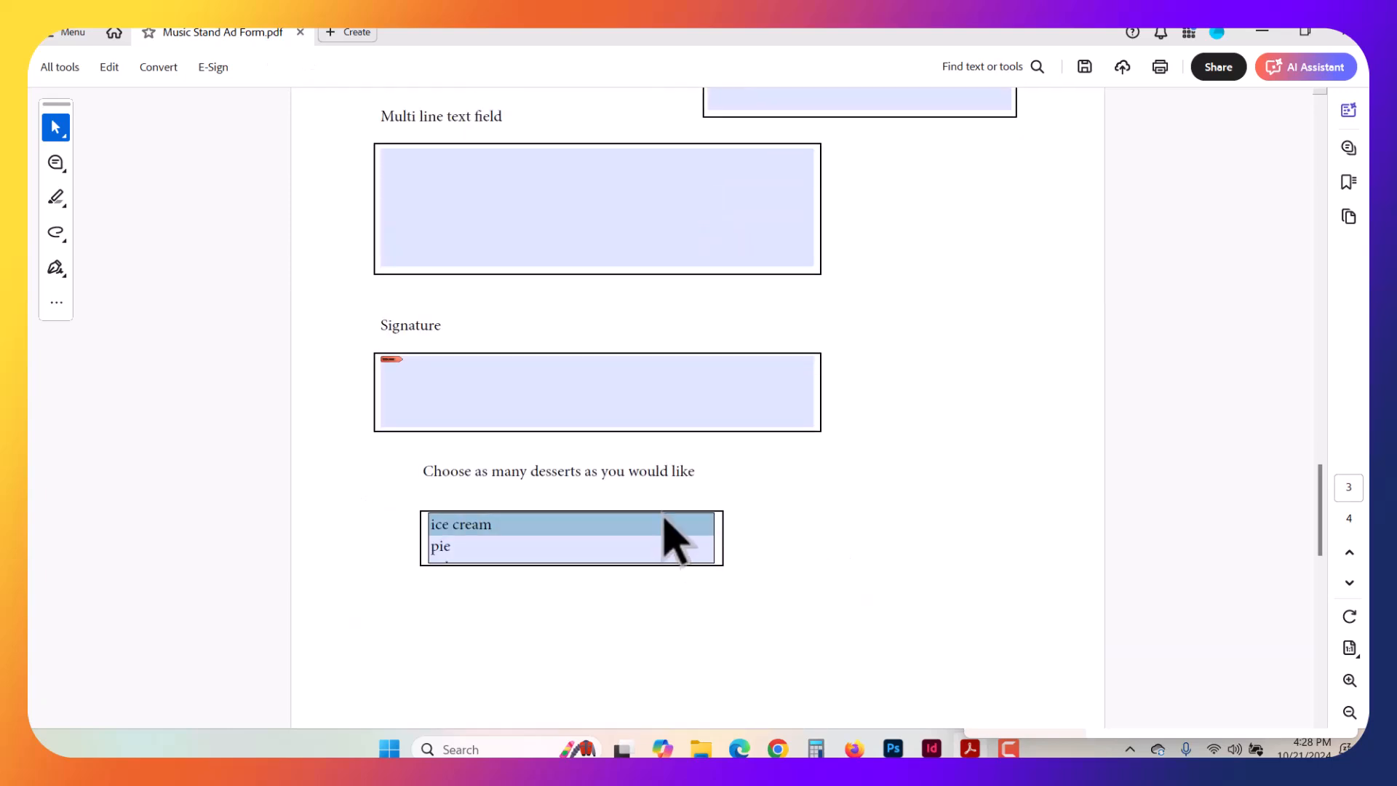